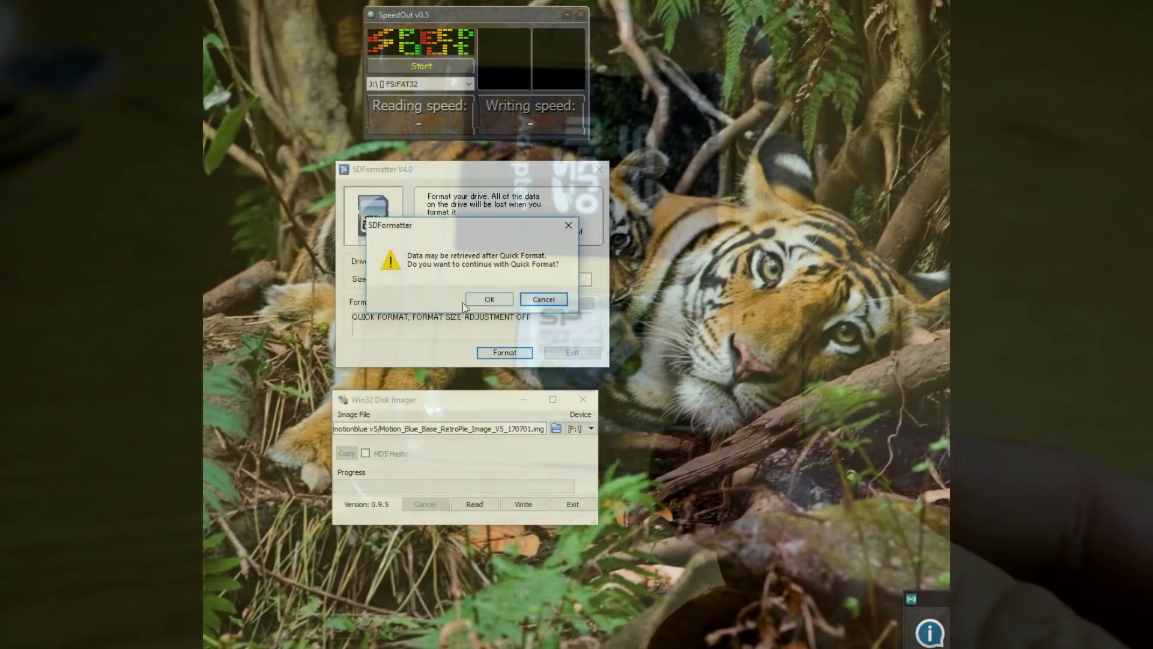
Step: Confirm the quick format of drive J to a 28.8 GB FAT32 card
click(485, 299)
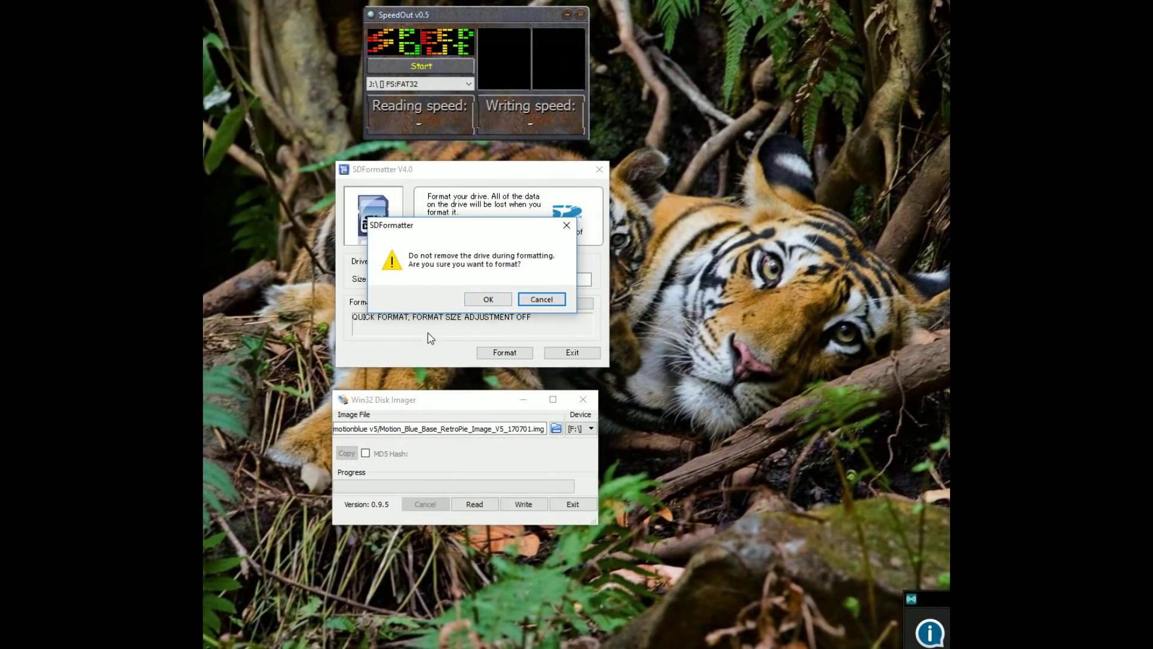
click(503, 298)
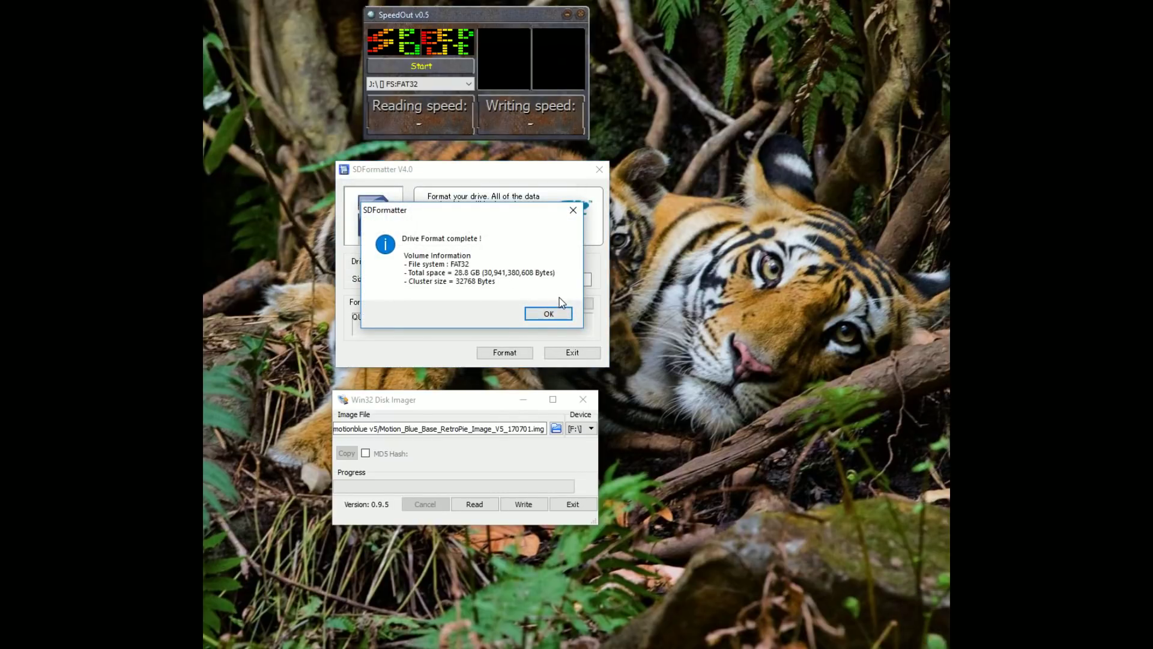
click(548, 313)
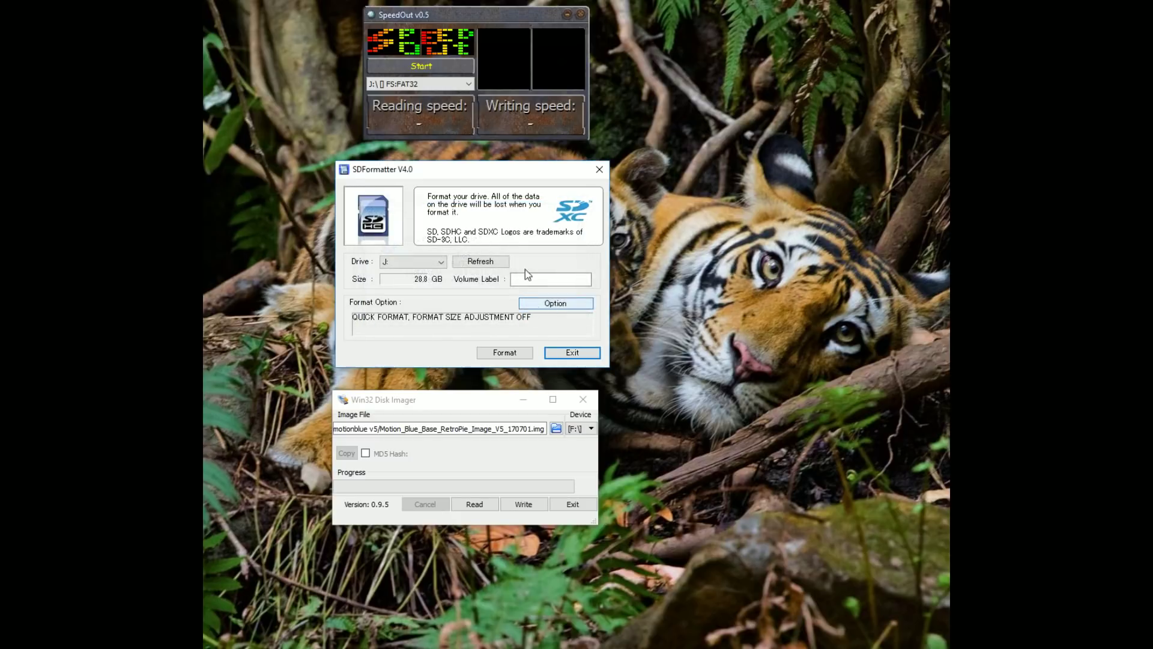
Step: Benchmark the card in SpeedOut, reaching 68.073 MB/s read and 12.672 MB/s write
click(437, 61)
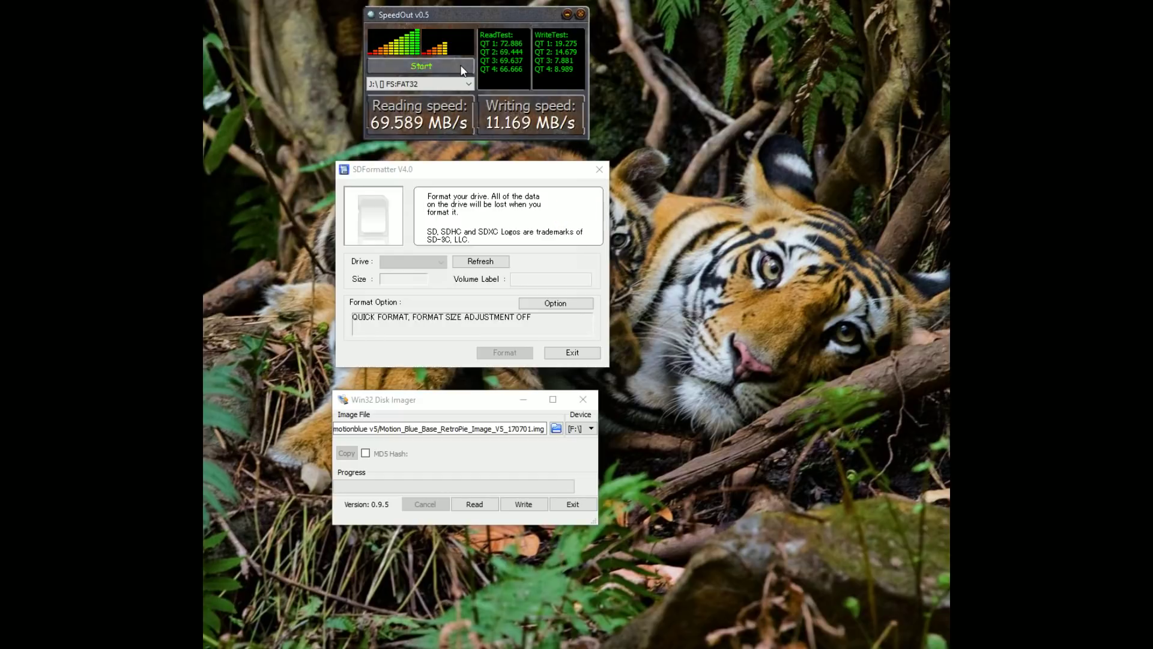
click(462, 66)
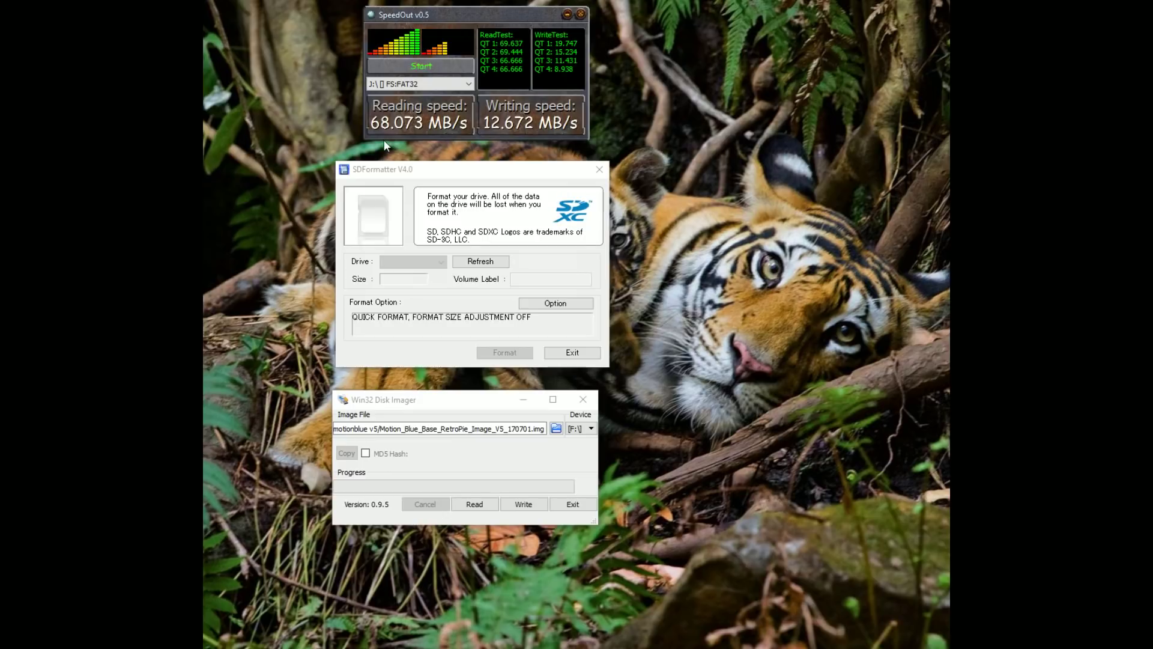
click(591, 428)
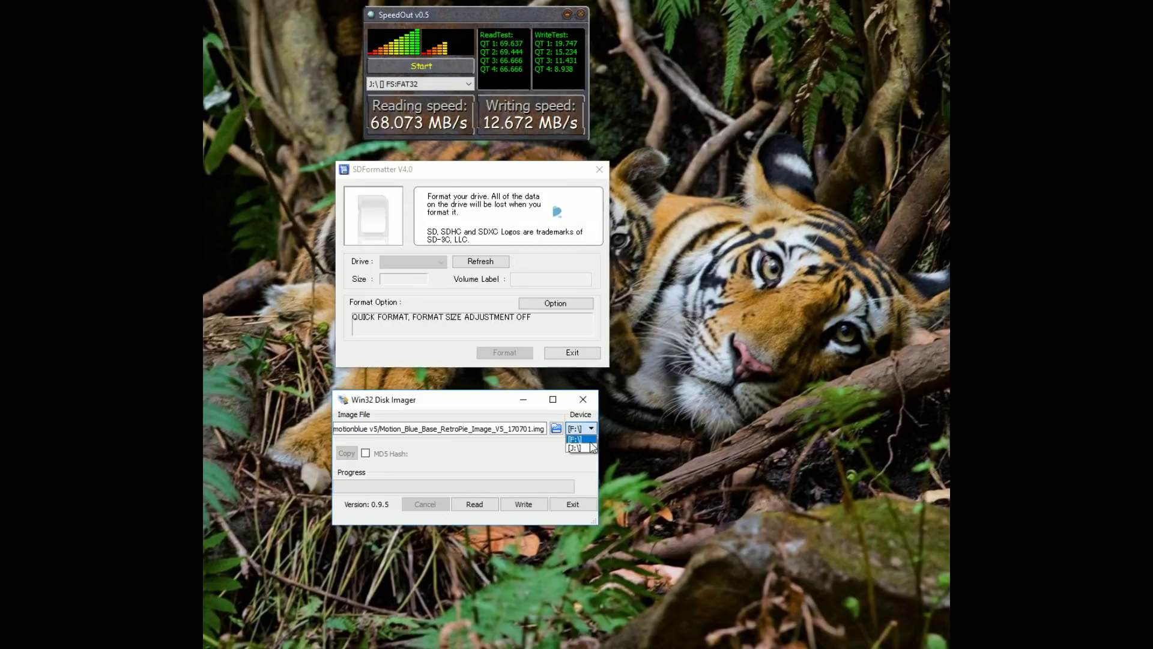
Step: Write Motion_Blue_Base_RetroPie_Image_V5_170701.img to drive J:\, confirming the overwrite
click(588, 448)
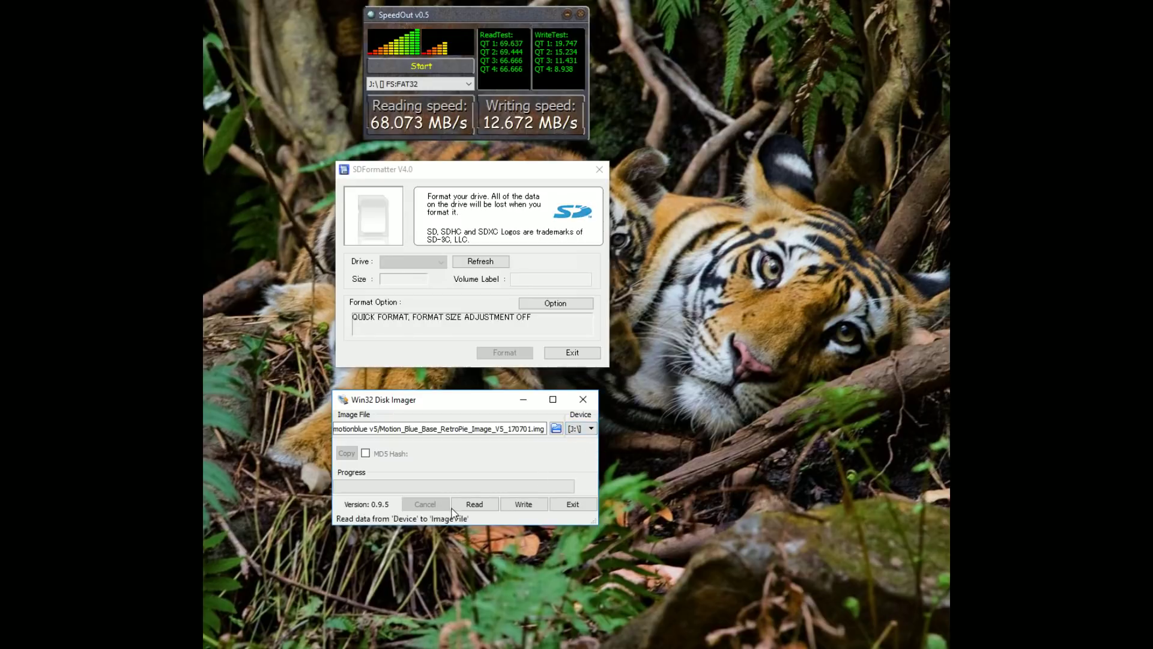
click(528, 506)
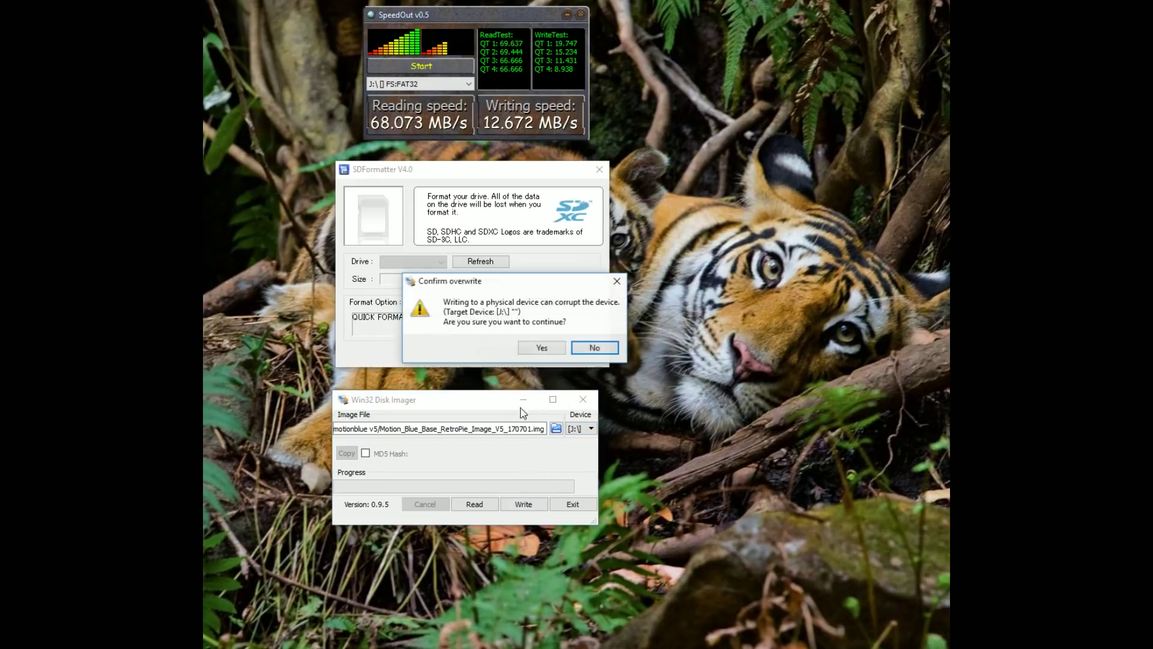
click(529, 349)
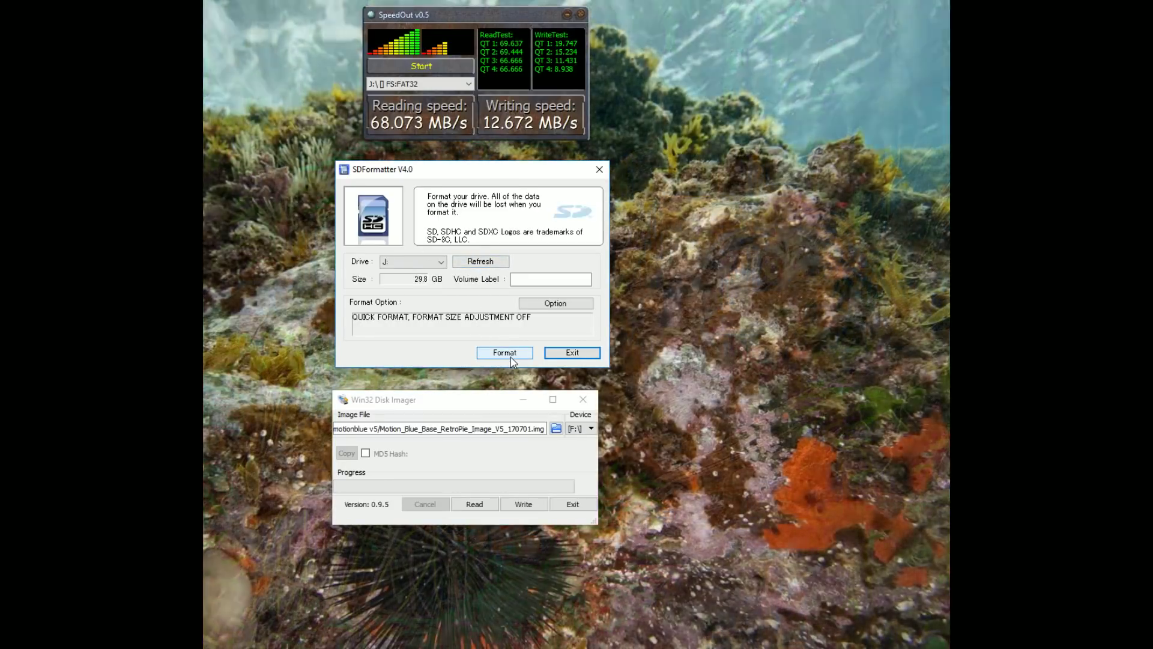
Step: Quick-format the 29.8 GB card in J as FAT32 and benchmark it: 84.175 MB/s read, 26.226 MB/s write
click(511, 356)
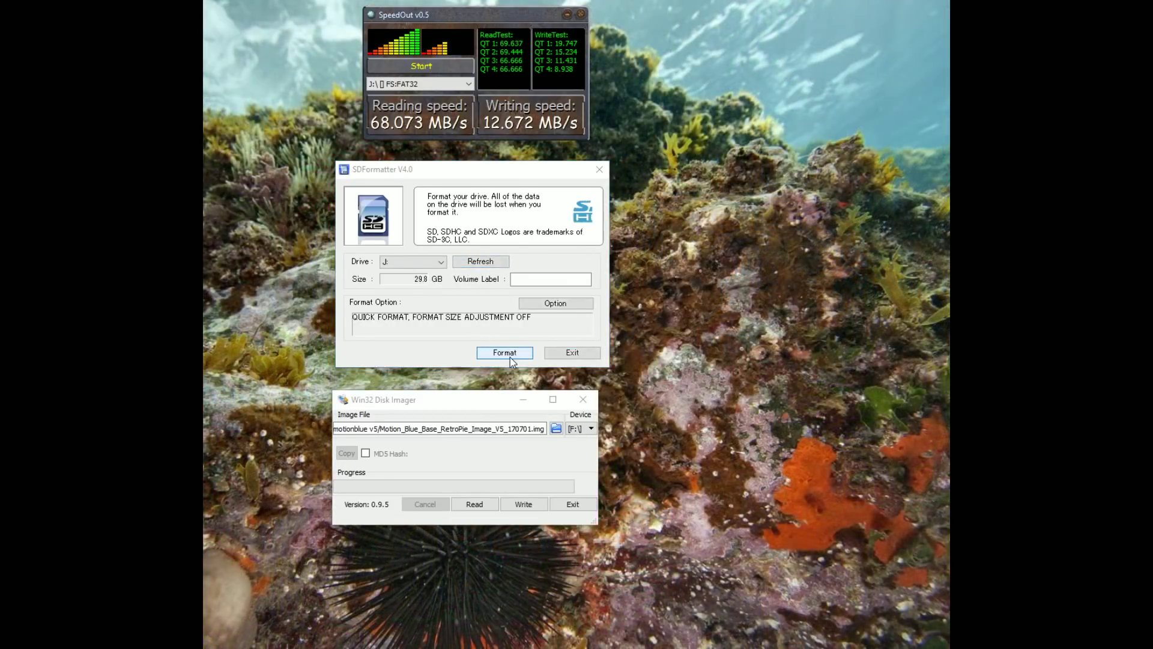
click(500, 301)
click(498, 299)
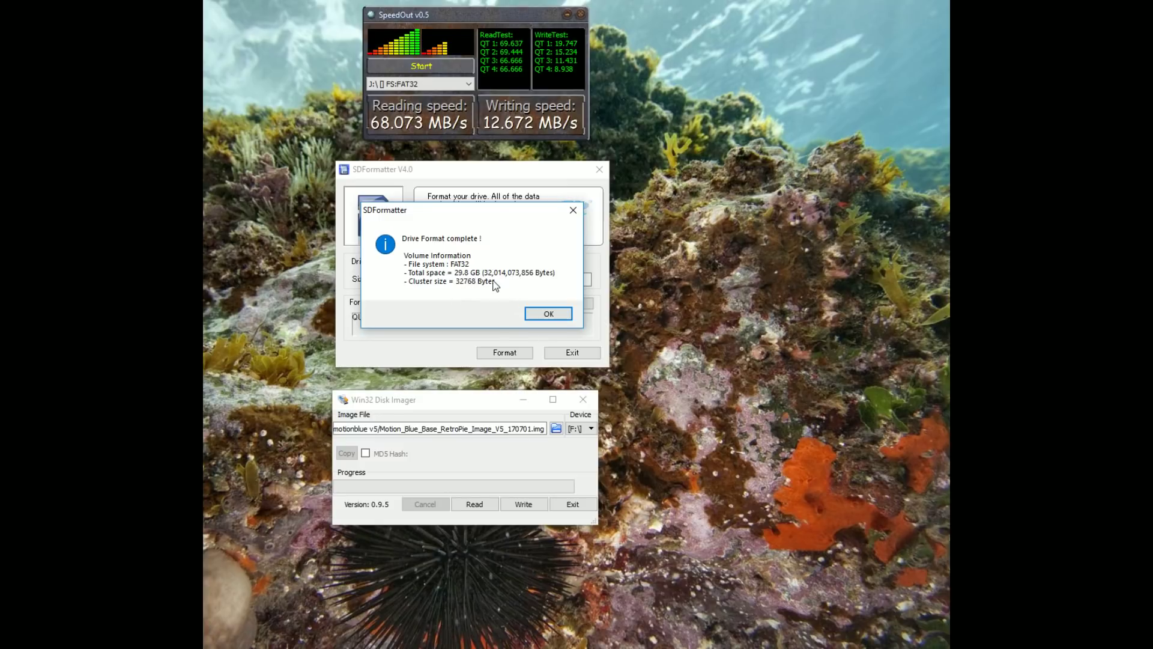
click(547, 313)
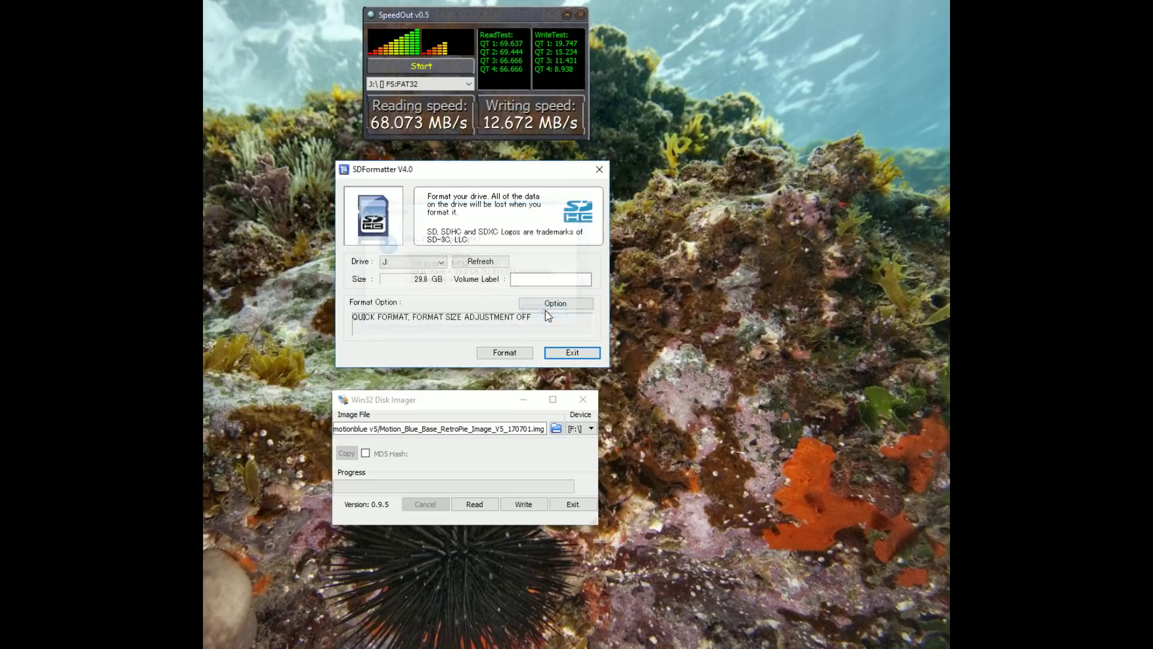
click(450, 68)
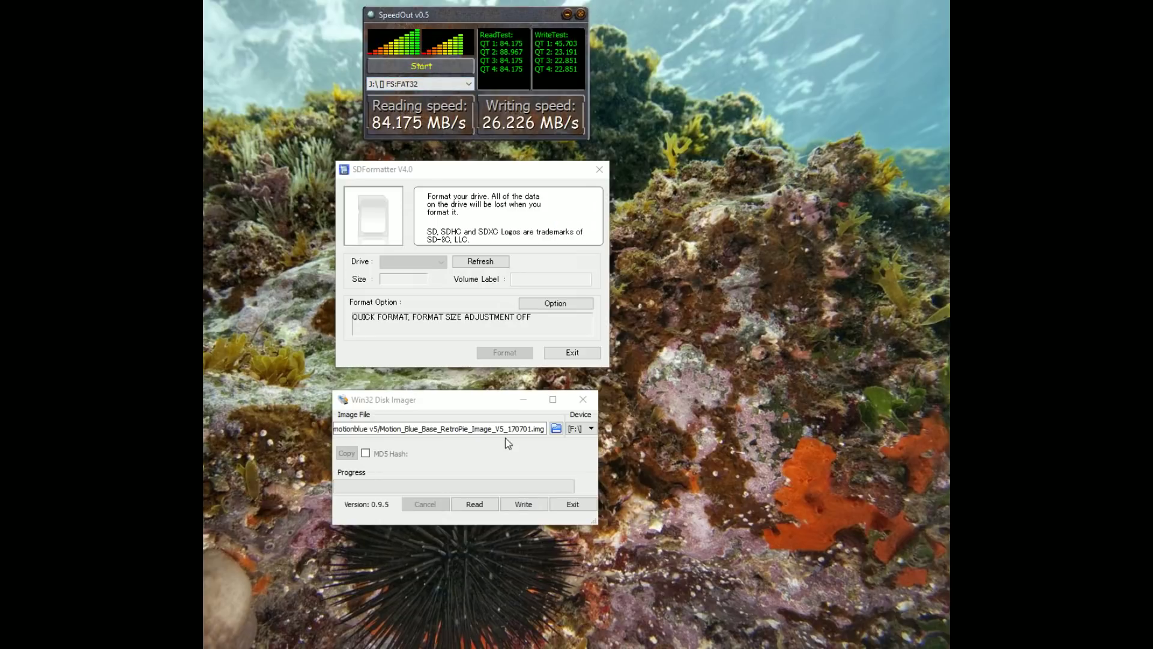
Step: Write the Motion Blue RetroPie image to J:\, confirming the overwrite, until it reports Done
click(577, 429)
click(577, 449)
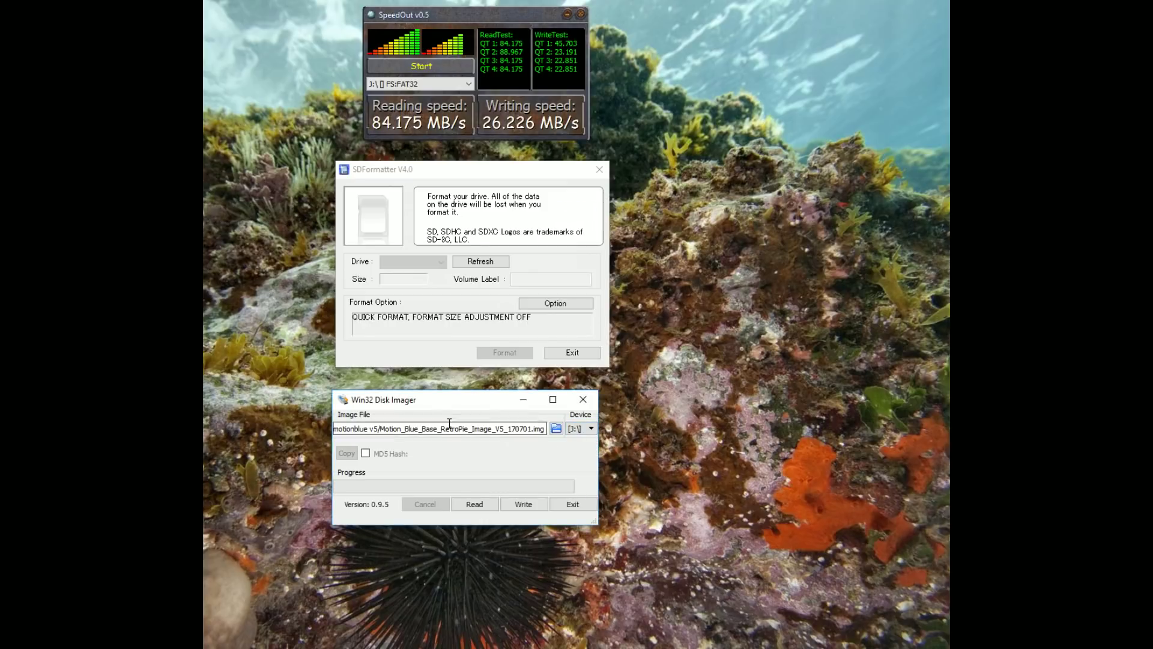
click(523, 504)
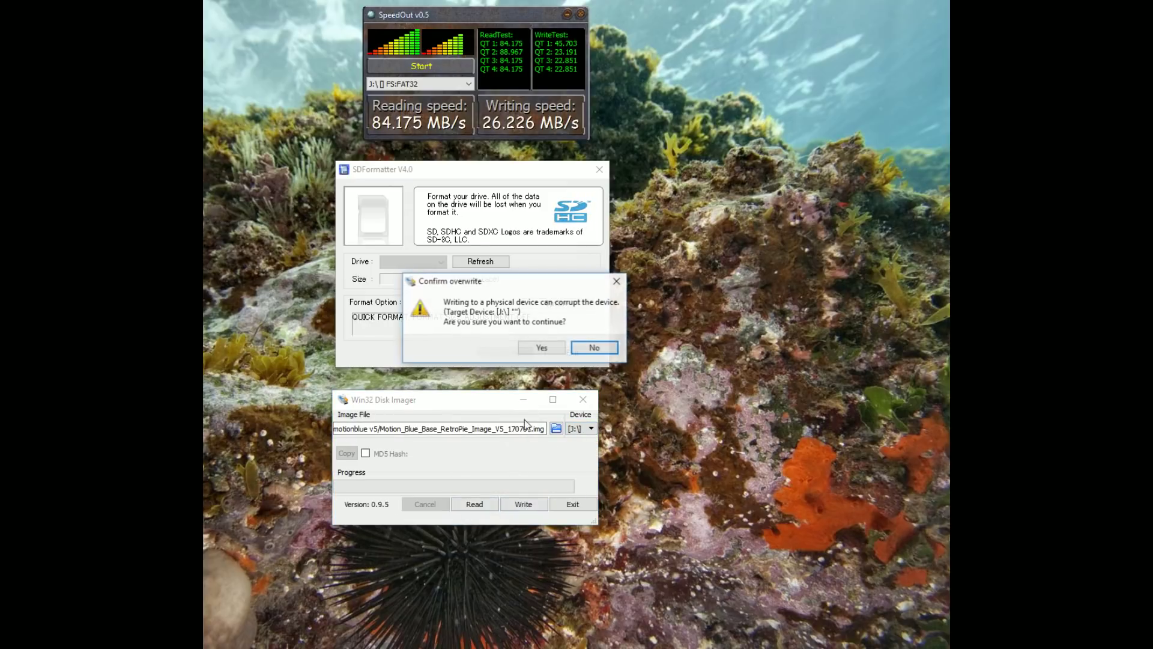
click(558, 348)
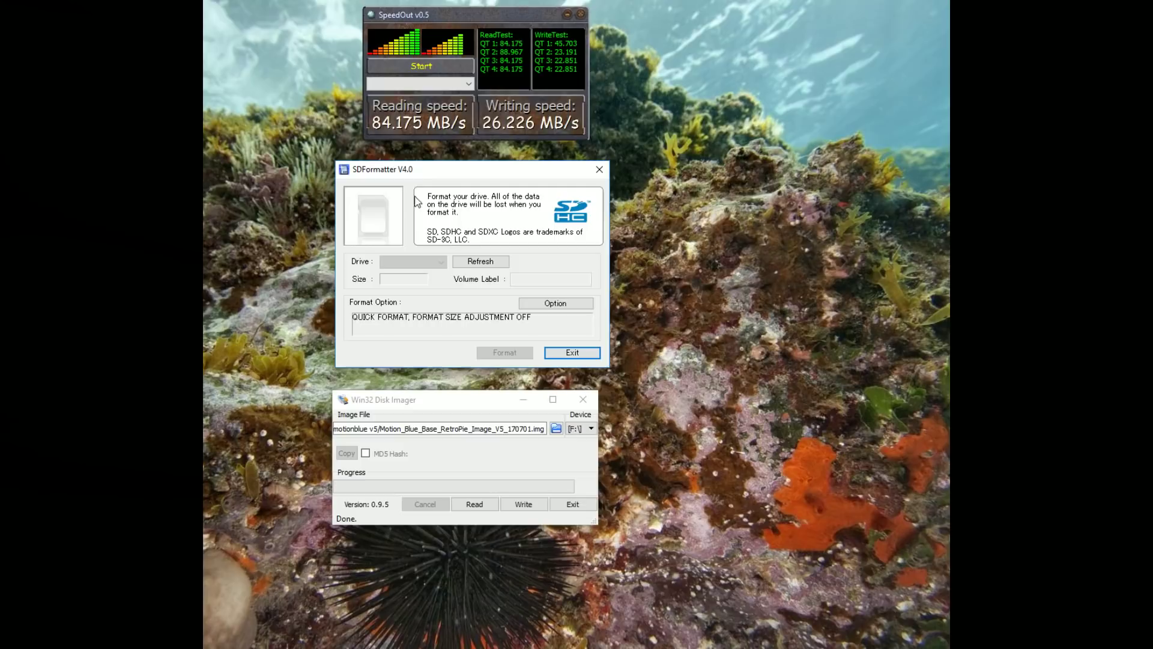
Step: Quick-format the 119 GB boot card in J as exFAT, then benchmark it: 43.233 MB/s read, 35.161 MB/s write
click(437, 262)
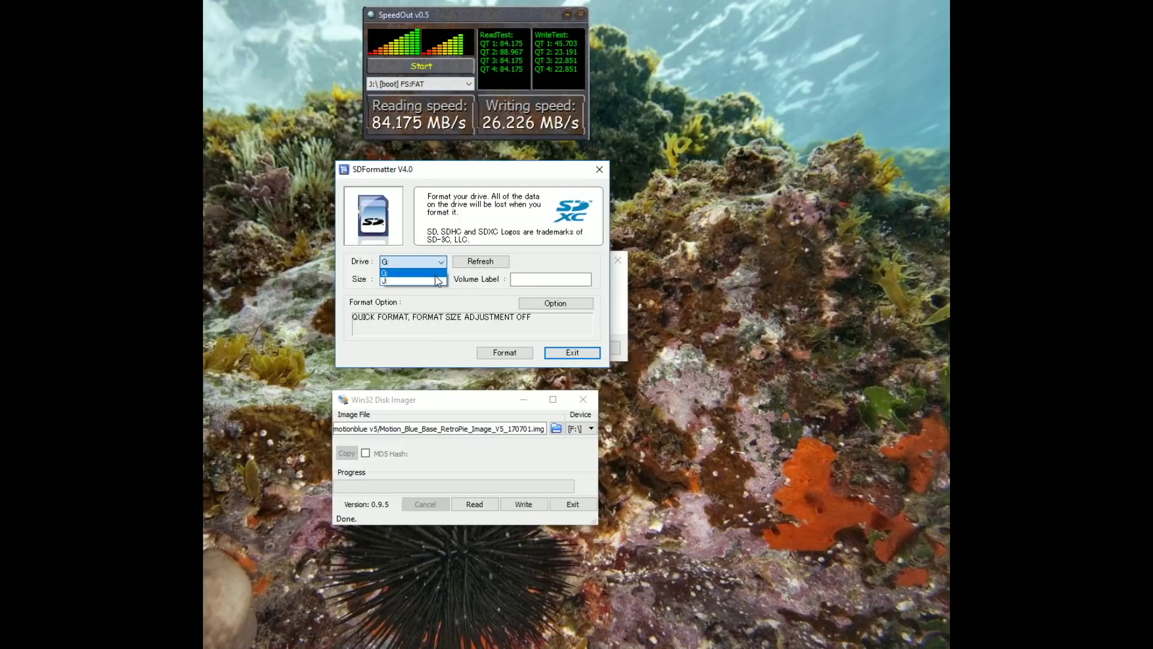
click(435, 280)
key(Escape)
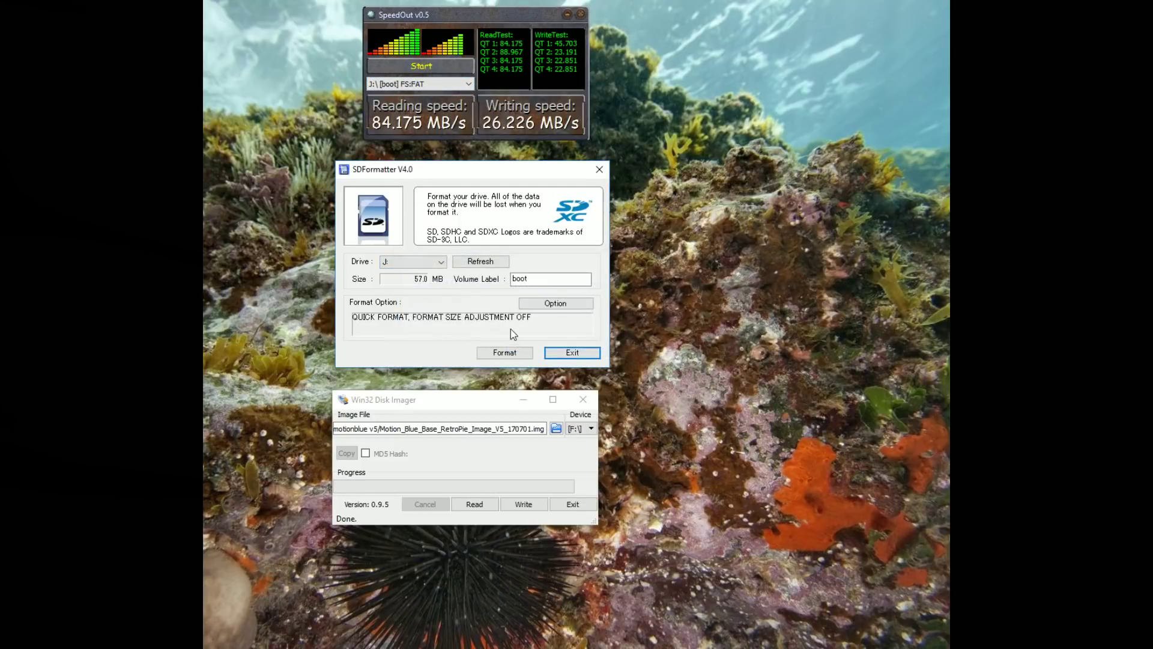
click(504, 352)
click(488, 300)
click(486, 299)
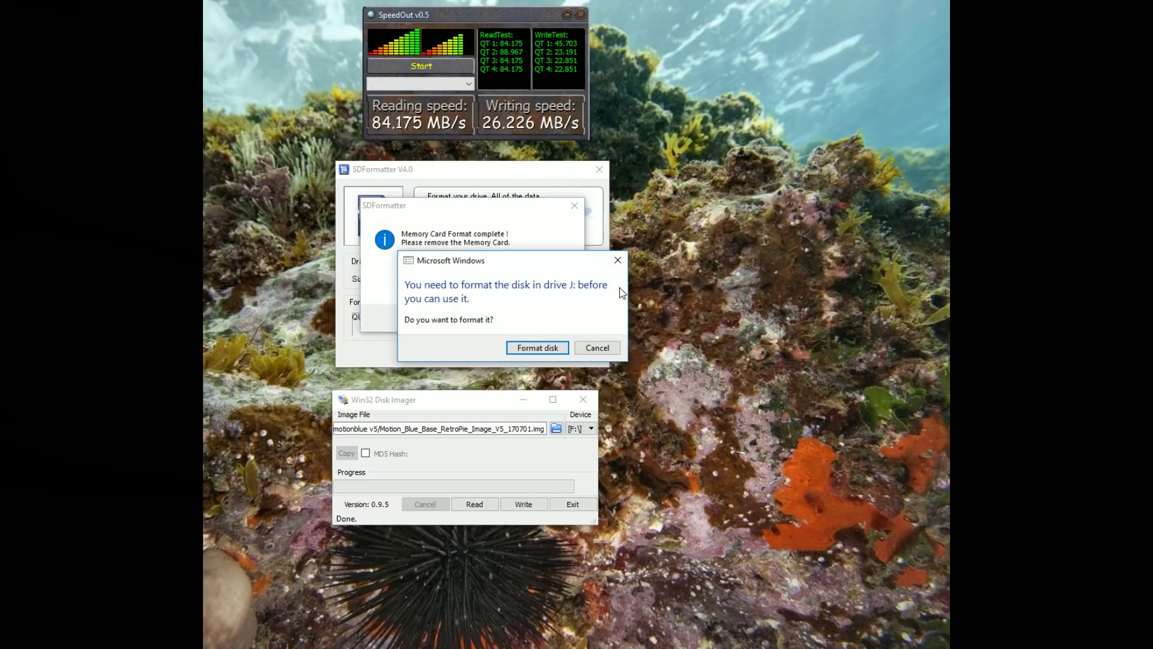
click(617, 260)
click(553, 322)
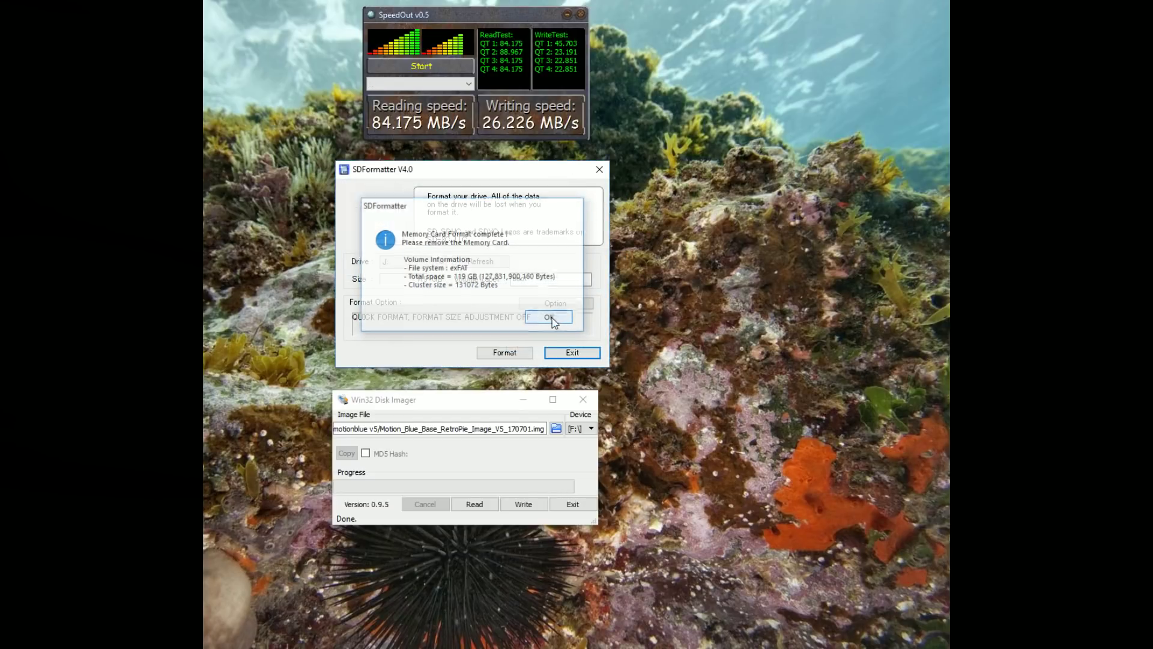
click(414, 71)
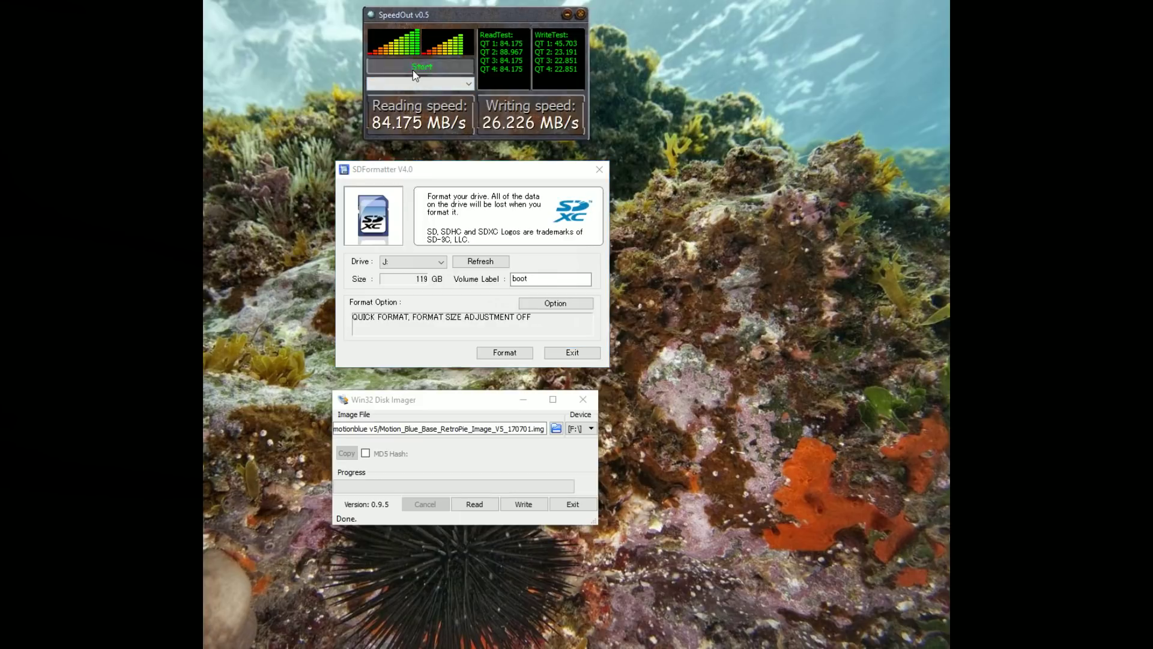
click(444, 71)
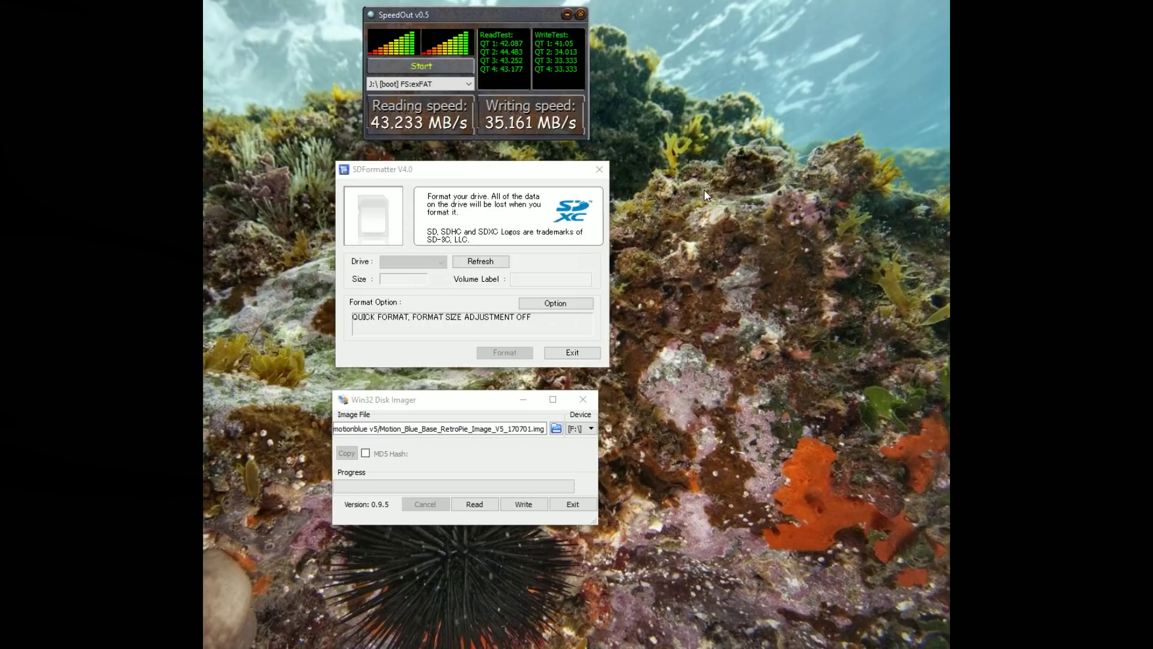
Step: Write the RetroPie image onto the freshly formatted card, then close SpeedOut
click(573, 430)
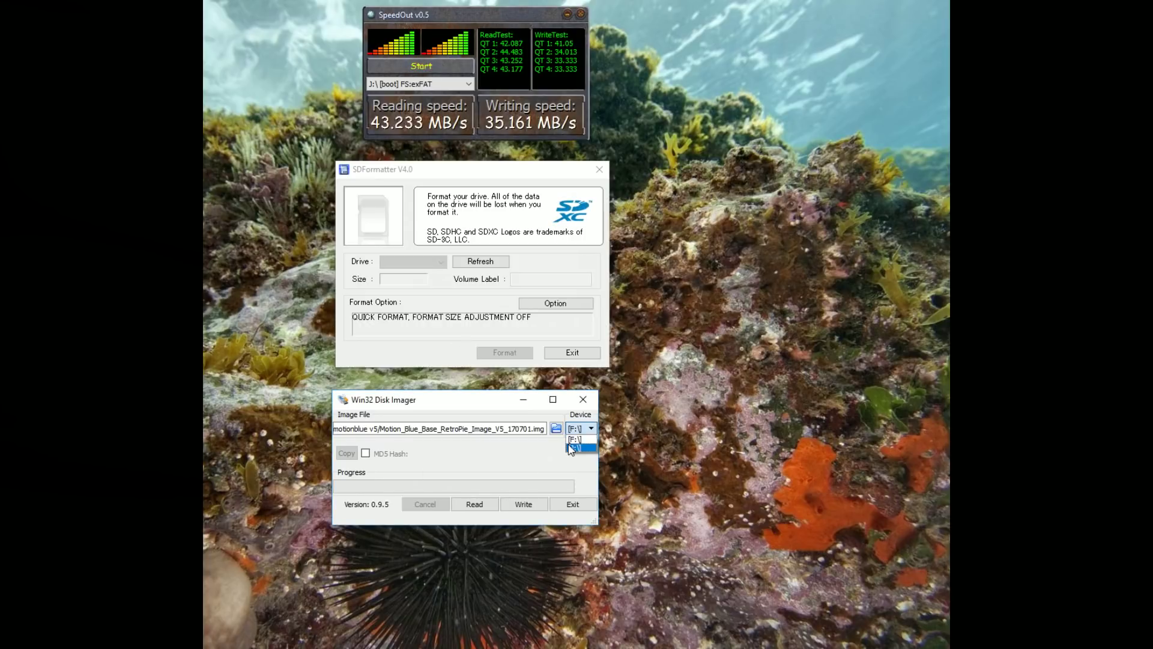
click(523, 504)
click(540, 345)
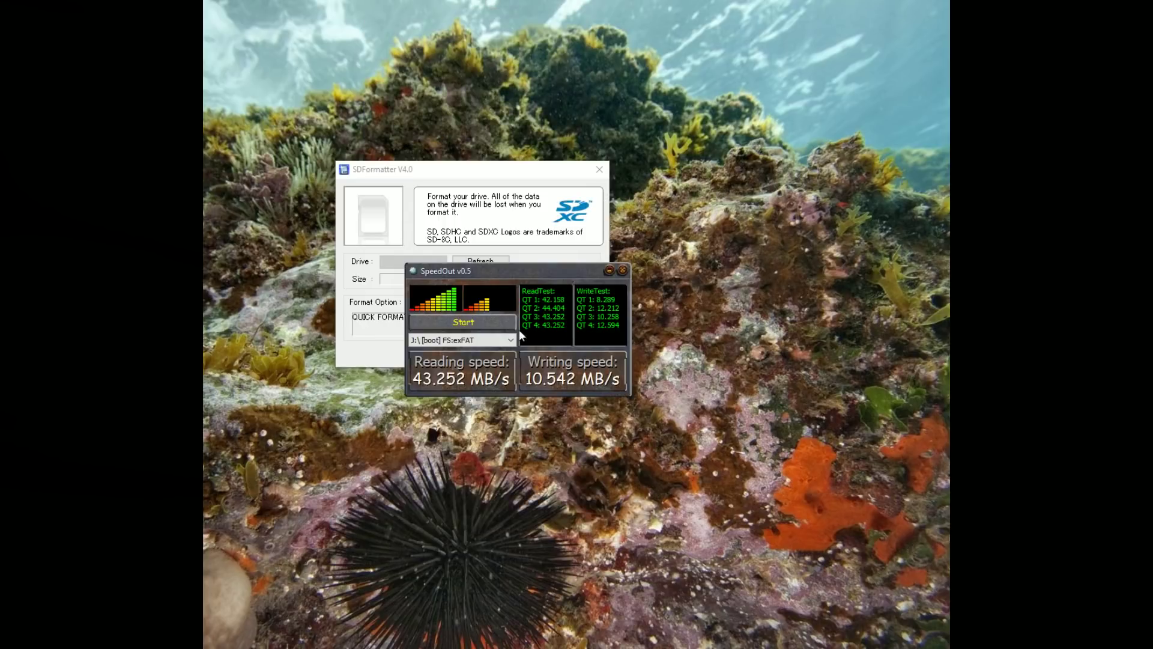
click(624, 271)
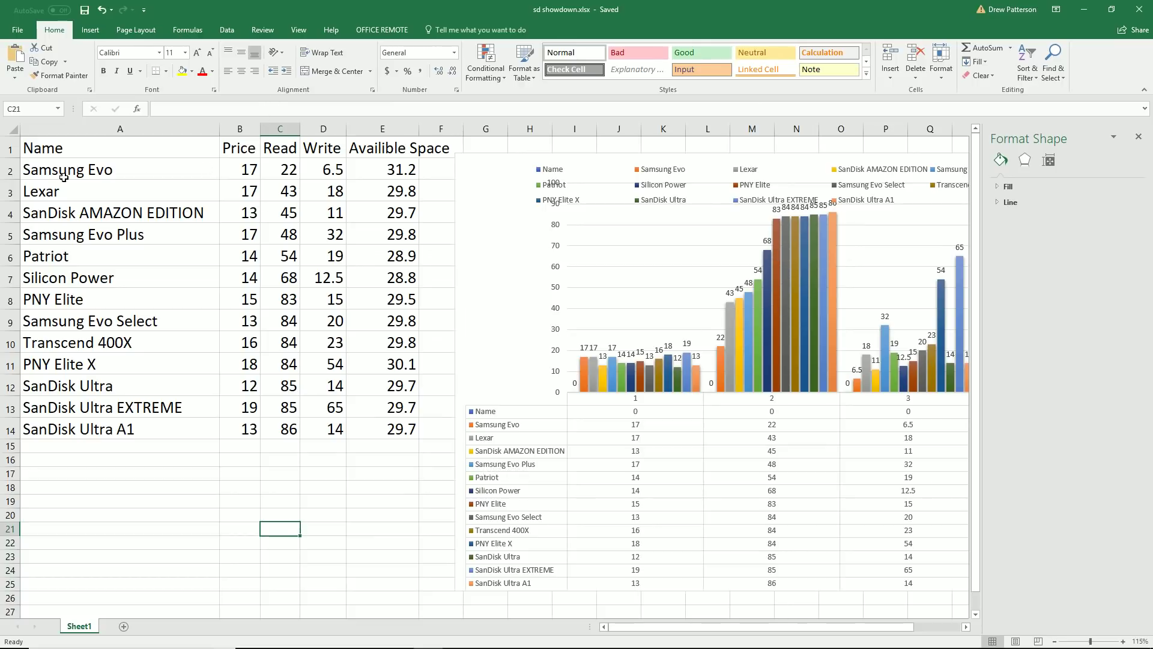
drag(64, 178, 365, 424)
click(317, 337)
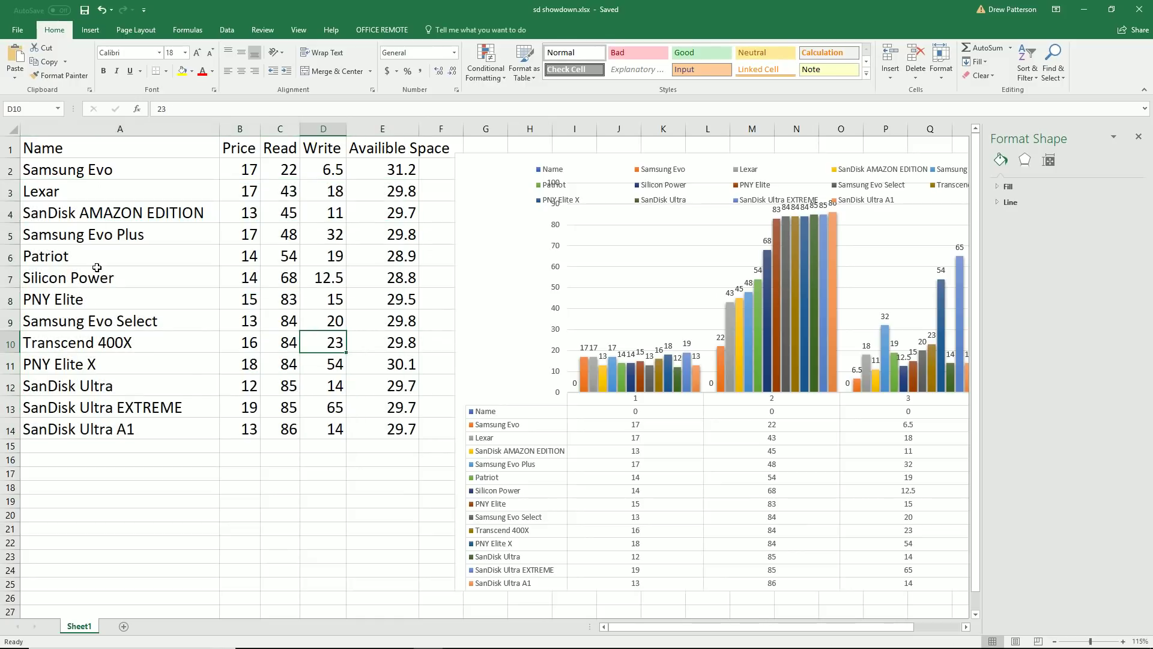
drag(99, 273, 373, 426)
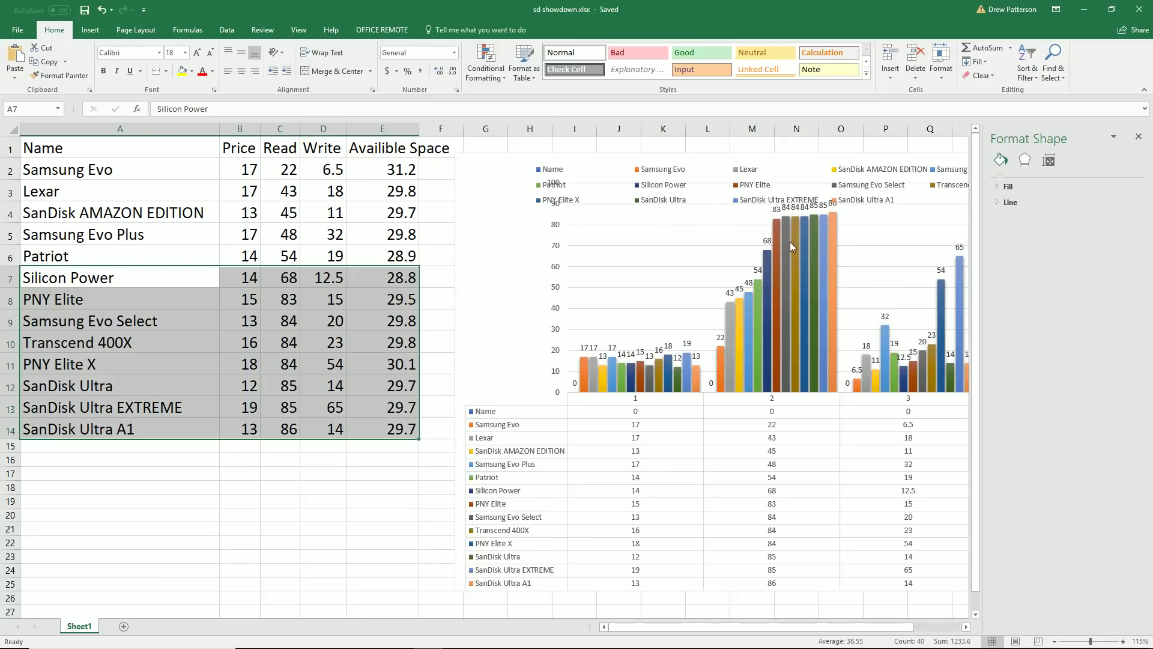
click(119, 388)
drag(62, 350, 394, 371)
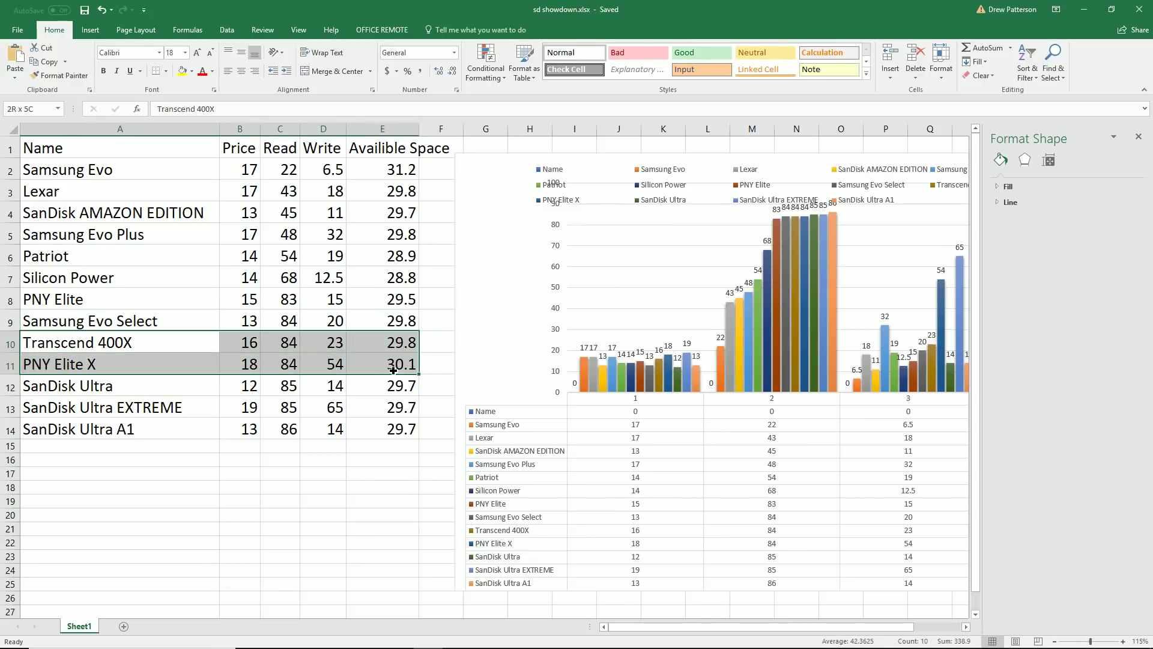
click(231, 357)
drag(110, 357, 330, 348)
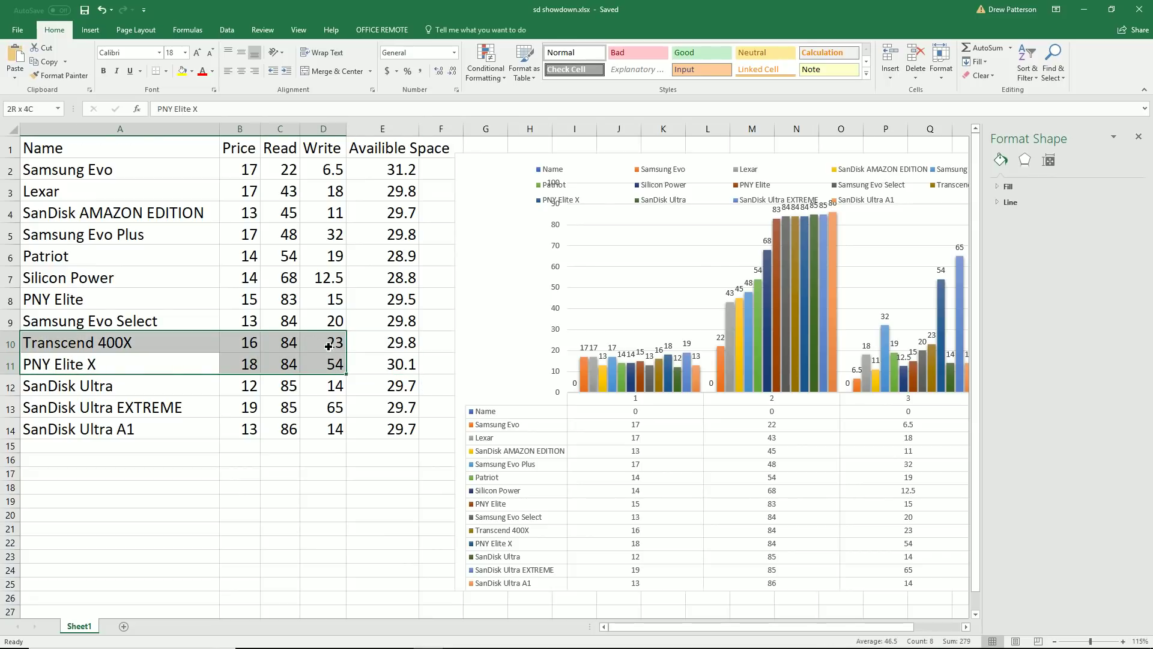
click(330, 348)
click(329, 354)
click(325, 347)
click(318, 370)
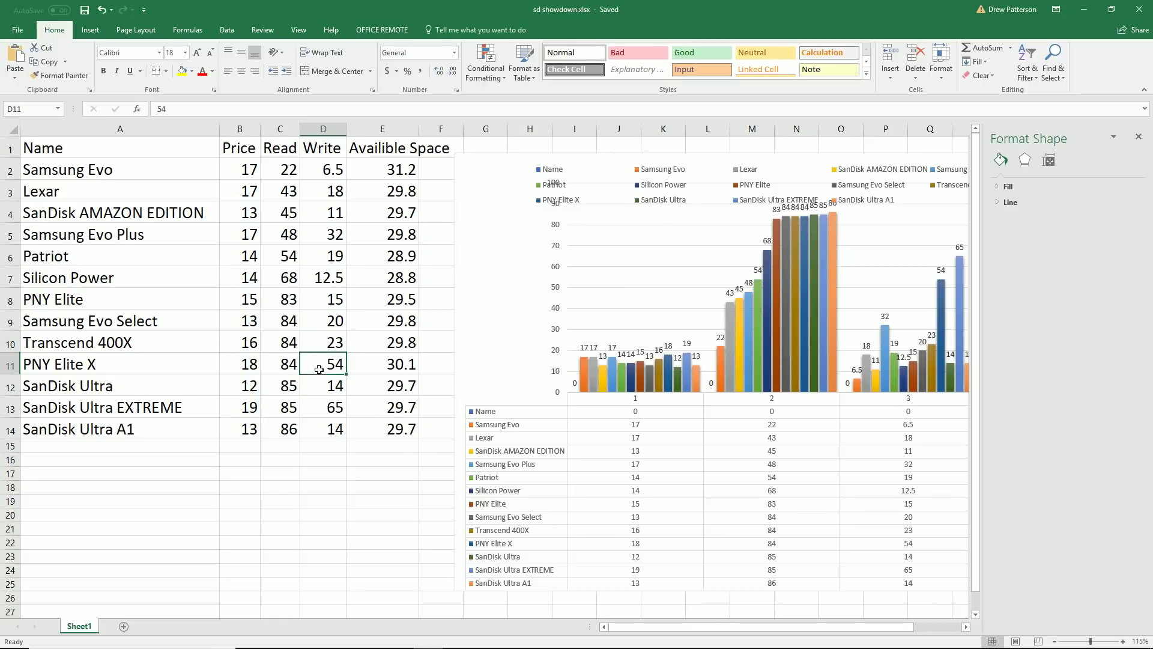
click(226, 29)
click(356, 60)
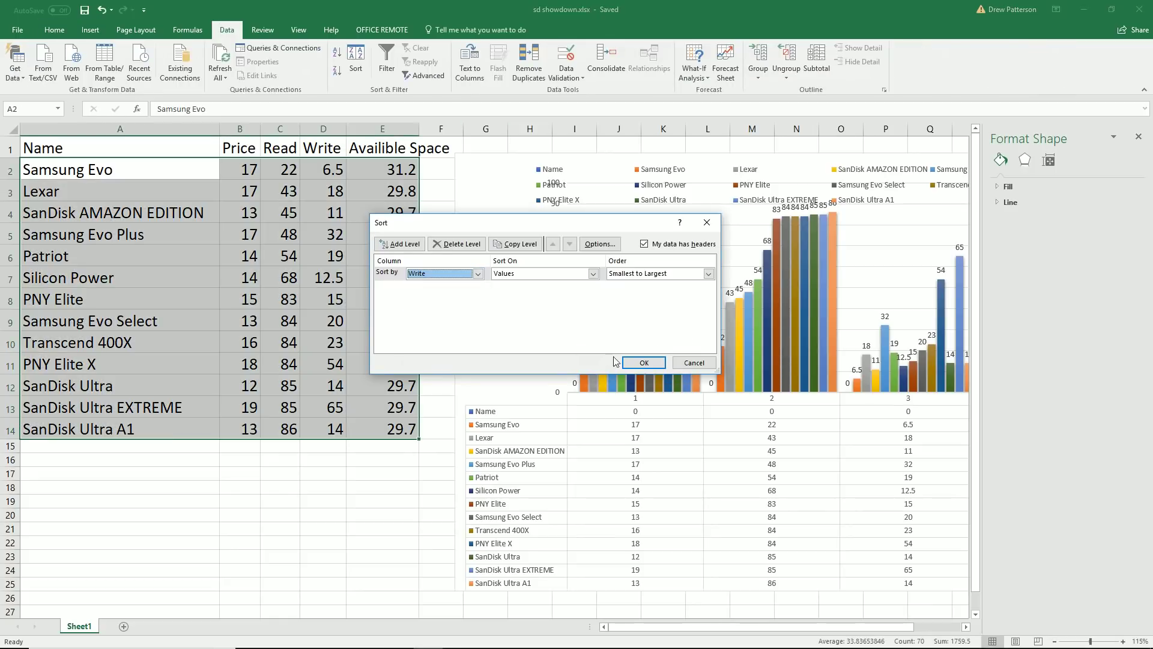
click(655, 361)
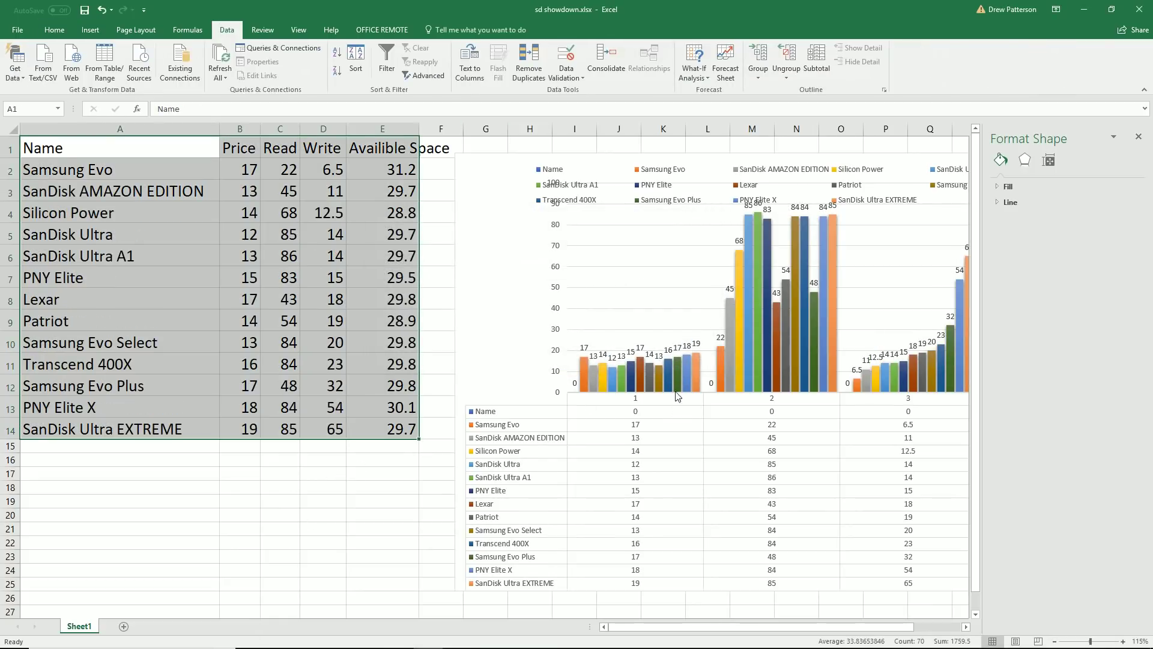
mouse_move(887, 626)
mouse_down()
mouse_move(920, 631)
mouse_move(888, 625)
mouse_up()
click(966, 626)
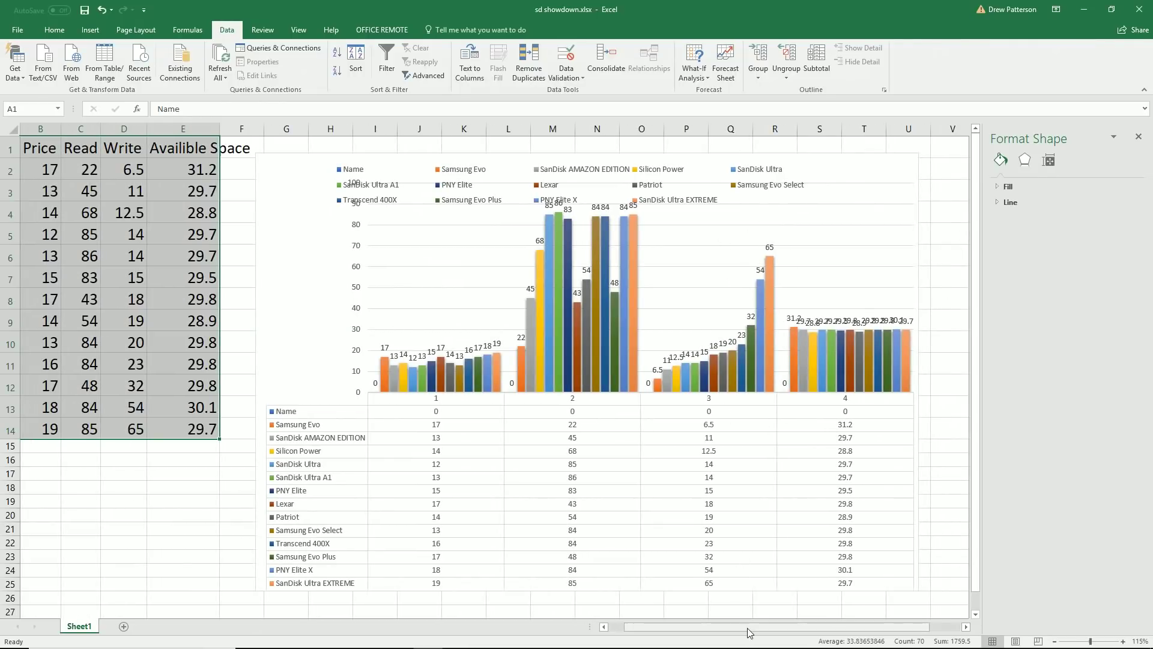
drag(745, 626, 723, 626)
click(150, 433)
drag(36, 397, 391, 428)
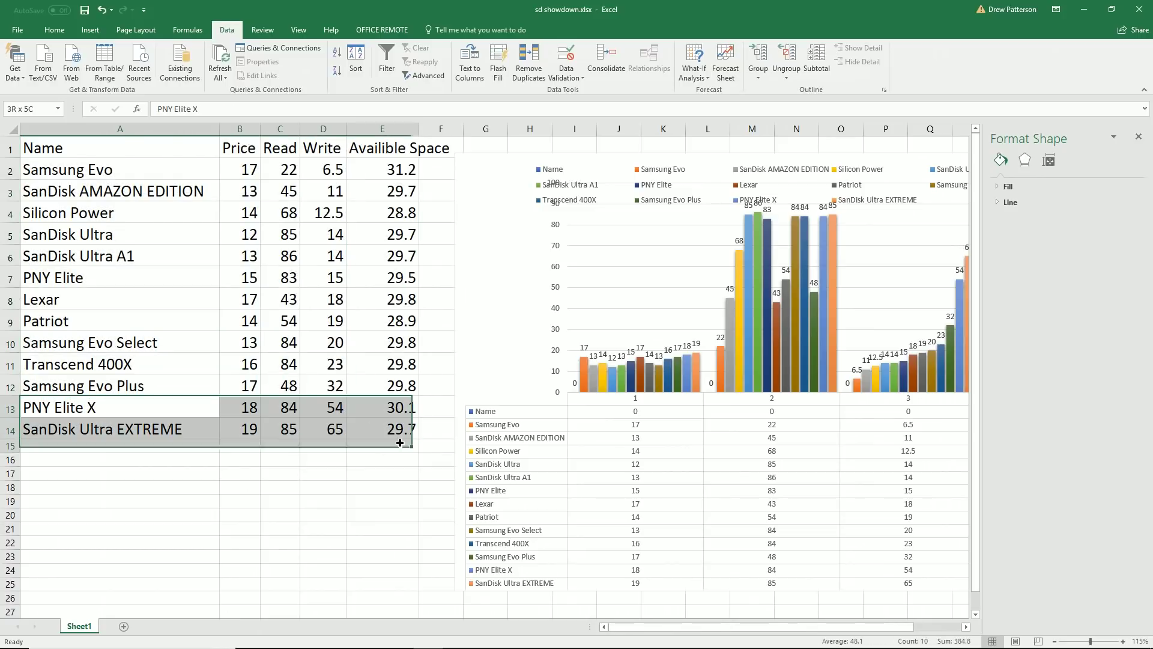
click(330, 407)
click(330, 386)
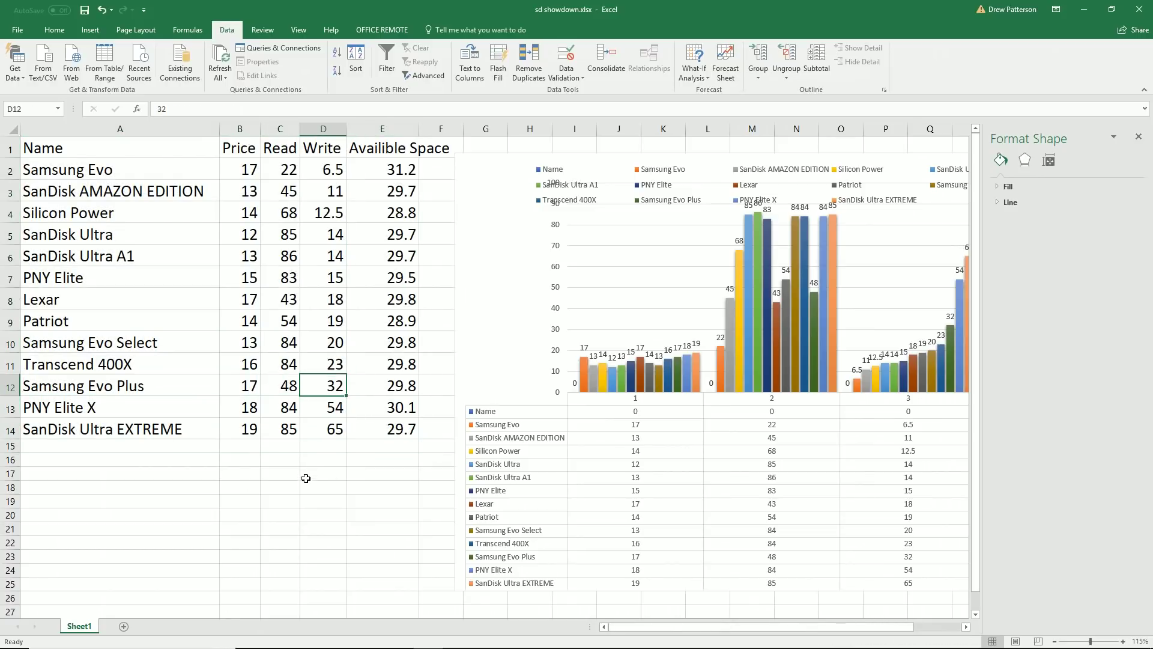
drag(77, 367, 385, 388)
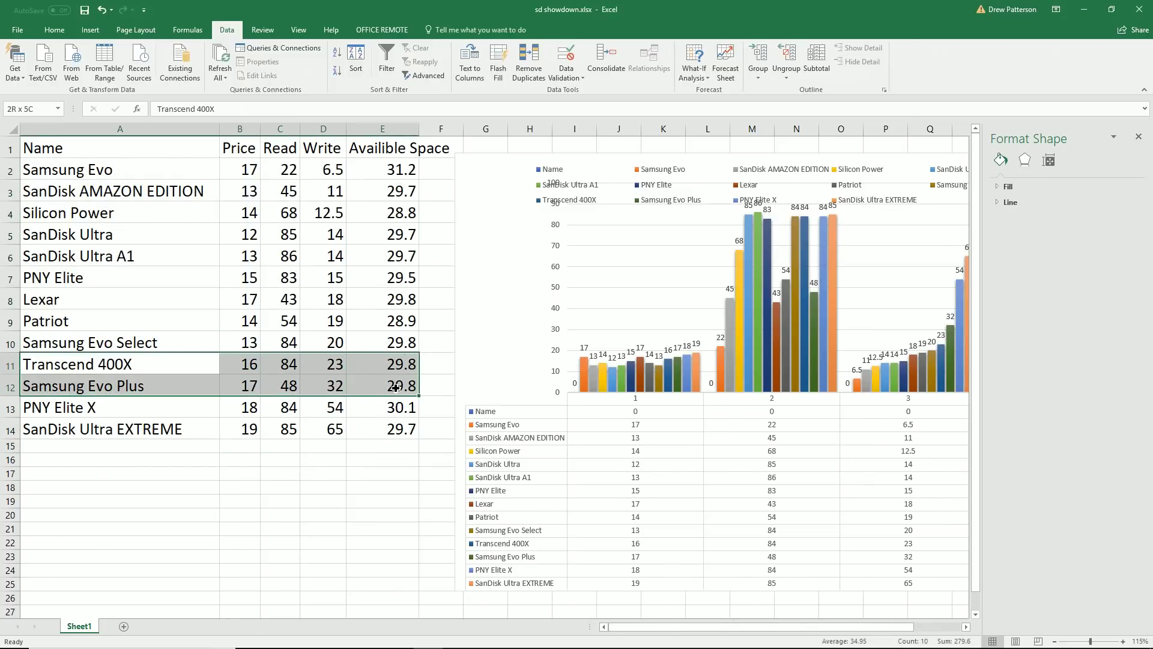
click(385, 386)
drag(95, 380, 388, 386)
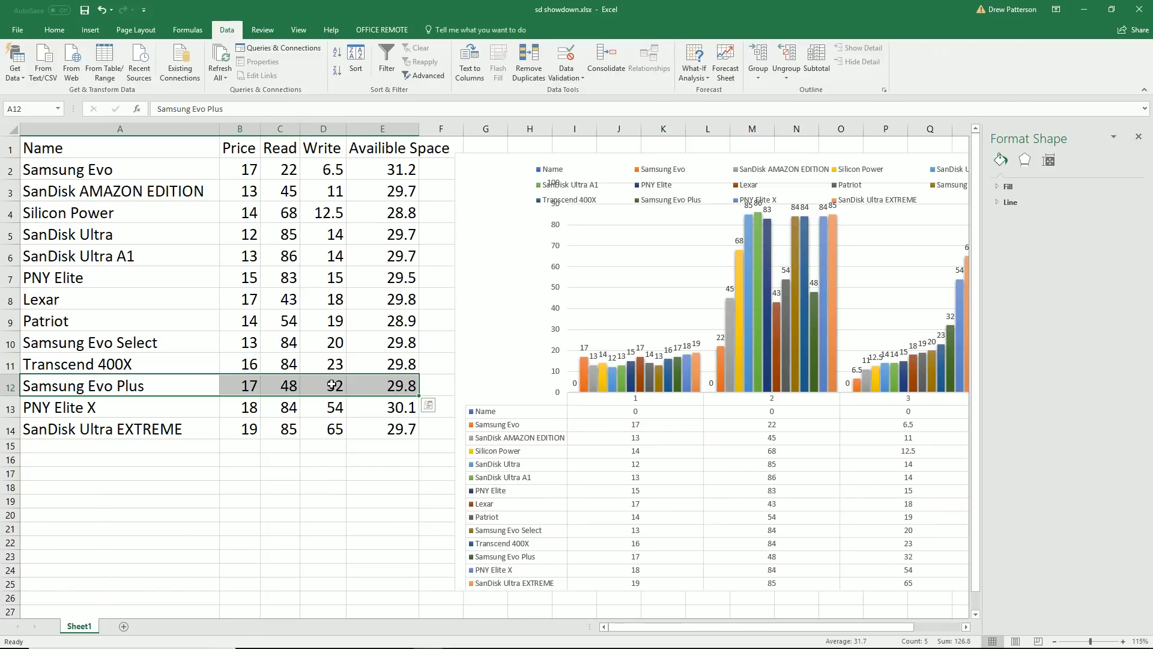
drag(107, 229, 401, 234)
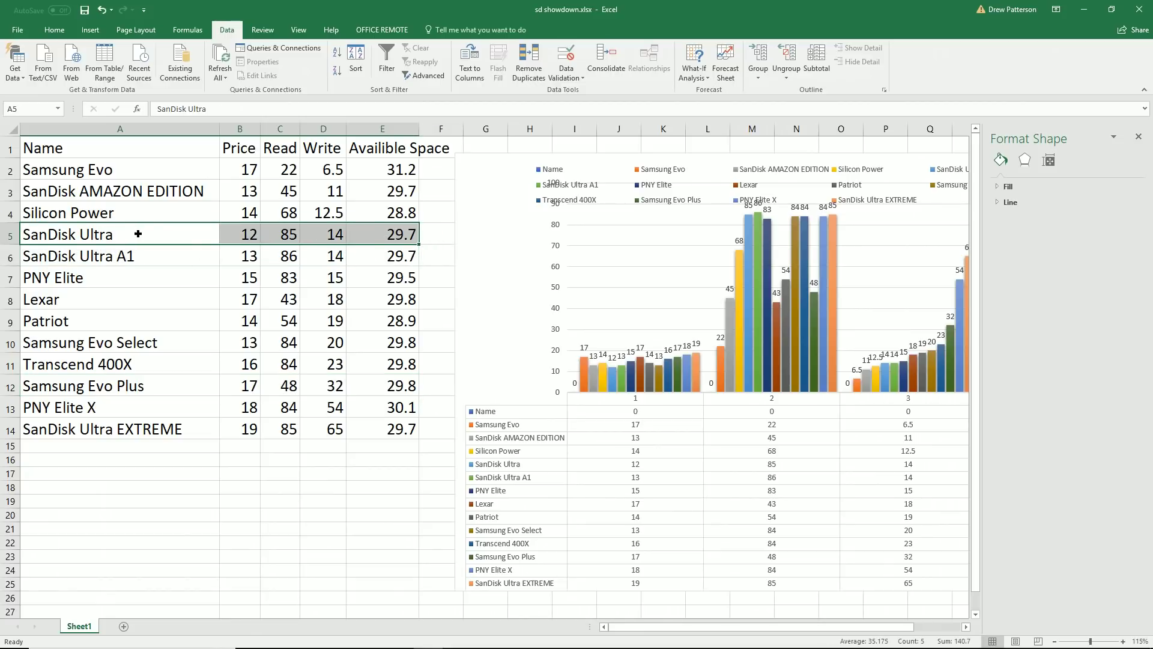
drag(137, 234, 384, 260)
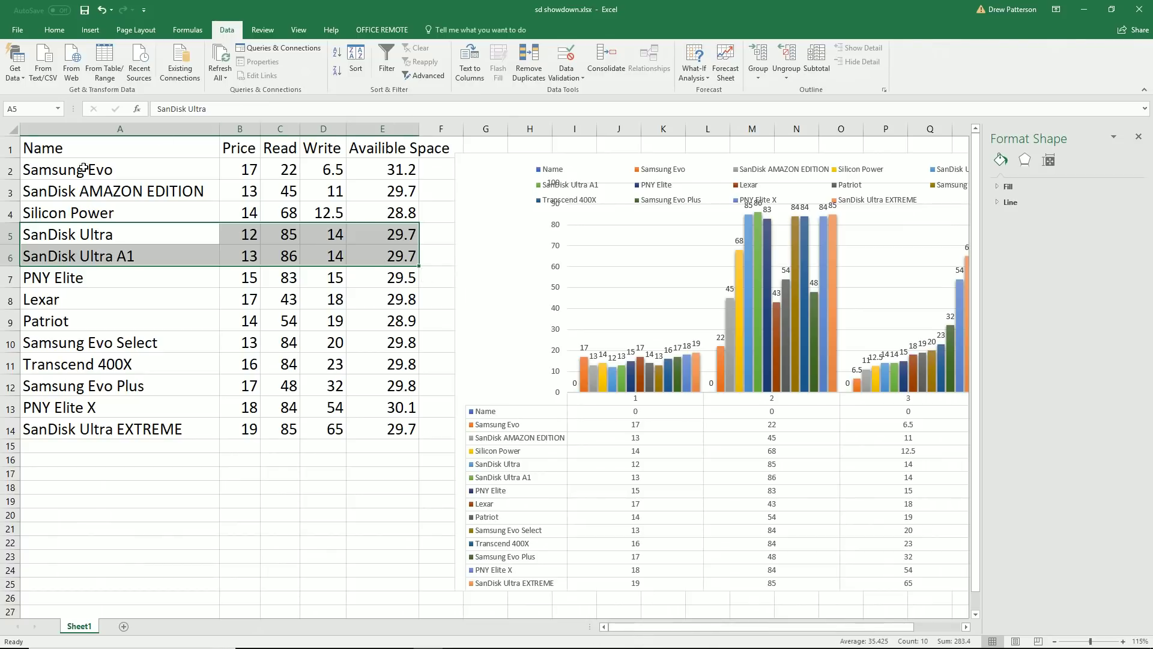
Step: Sort the 13 cards by Availible Space ascending, from Silicon Power (28.8) to Samsung Evo (31.2)
click(329, 474)
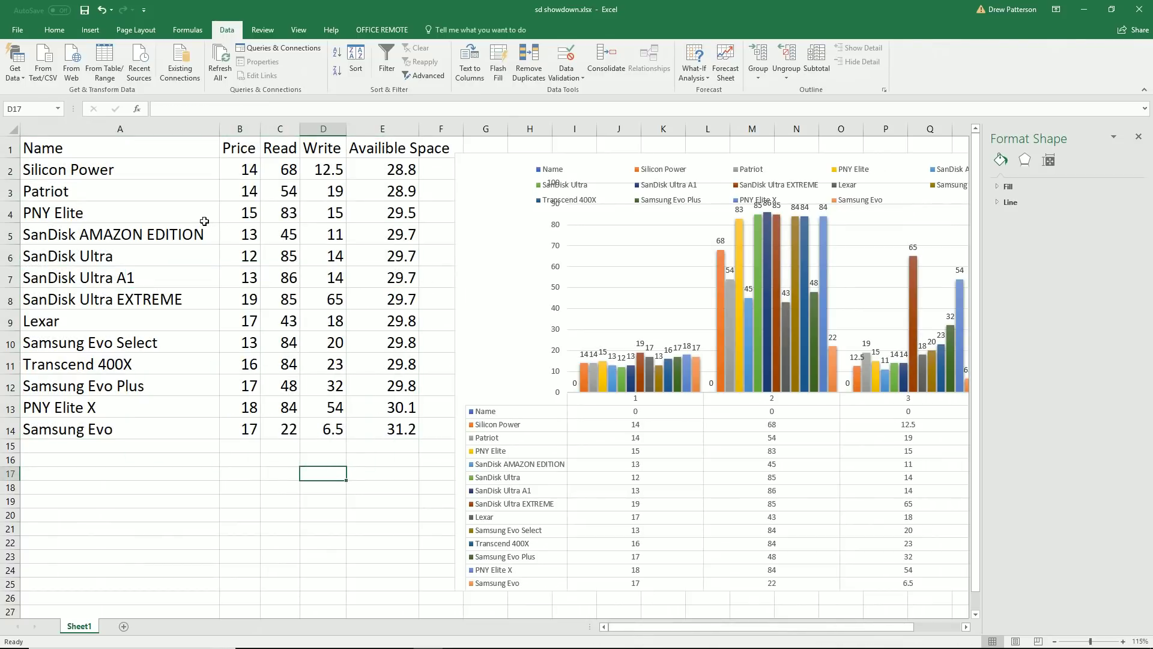
drag(96, 168, 380, 198)
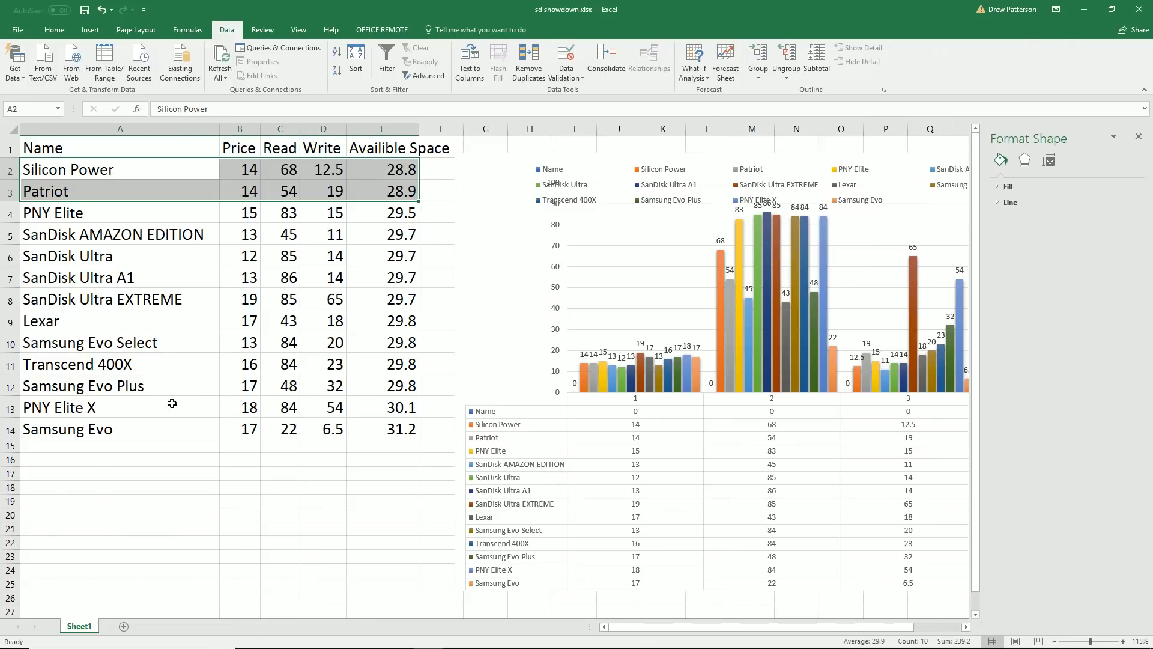
drag(131, 408, 411, 413)
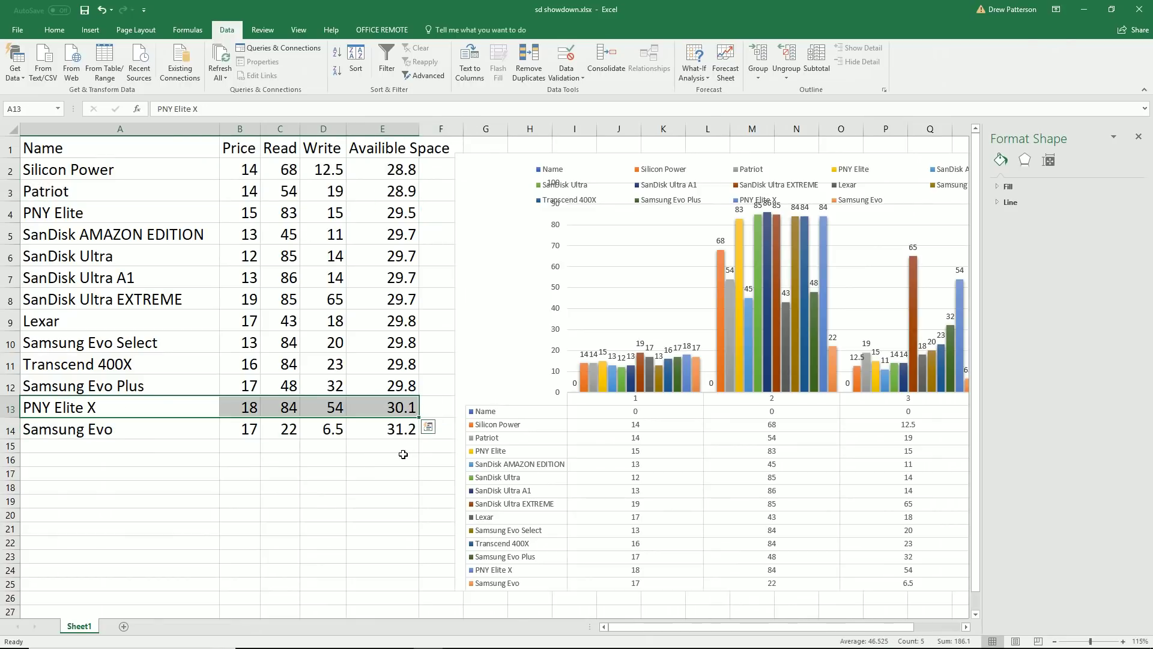
click(416, 160)
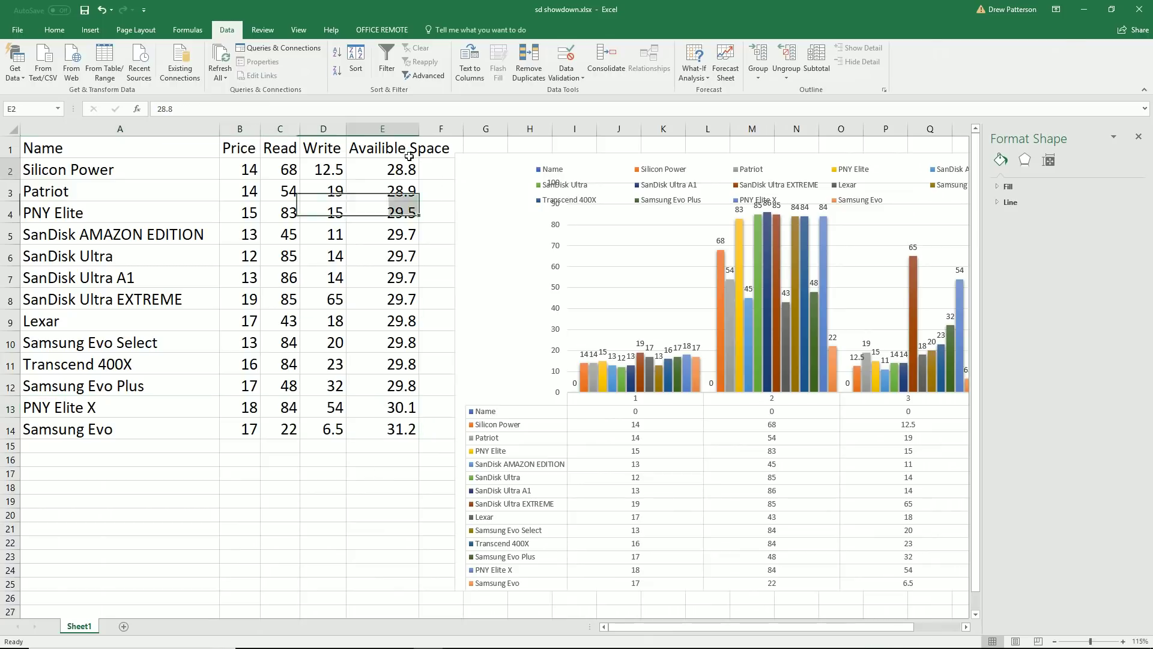
drag(141, 168, 404, 198)
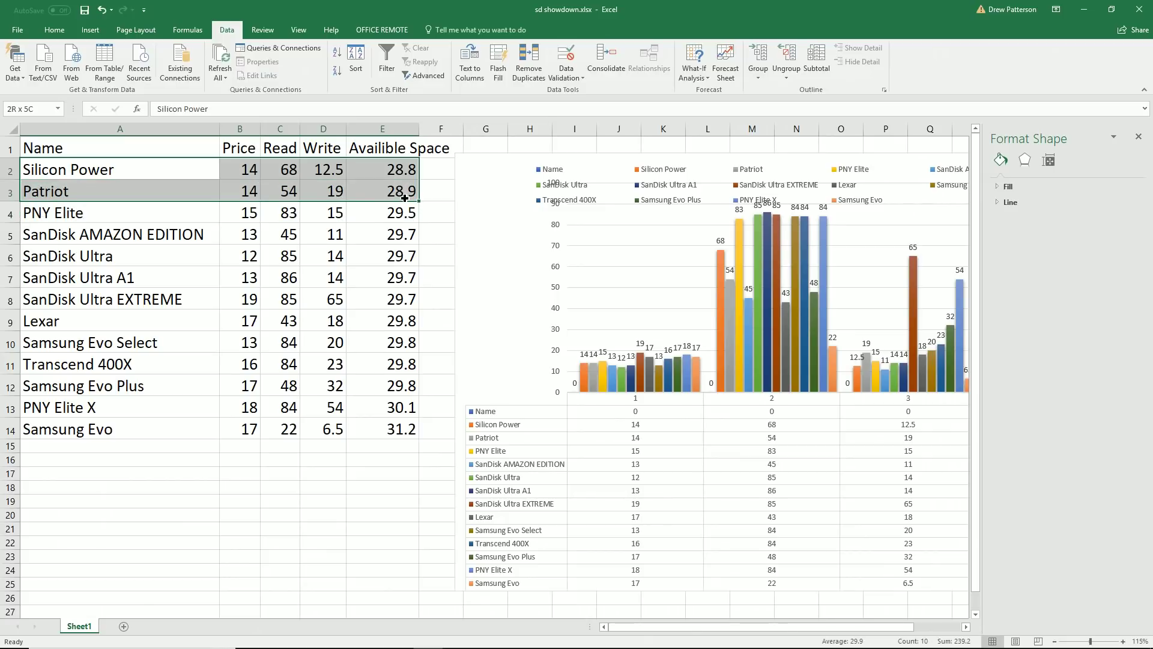
drag(99, 162, 403, 211)
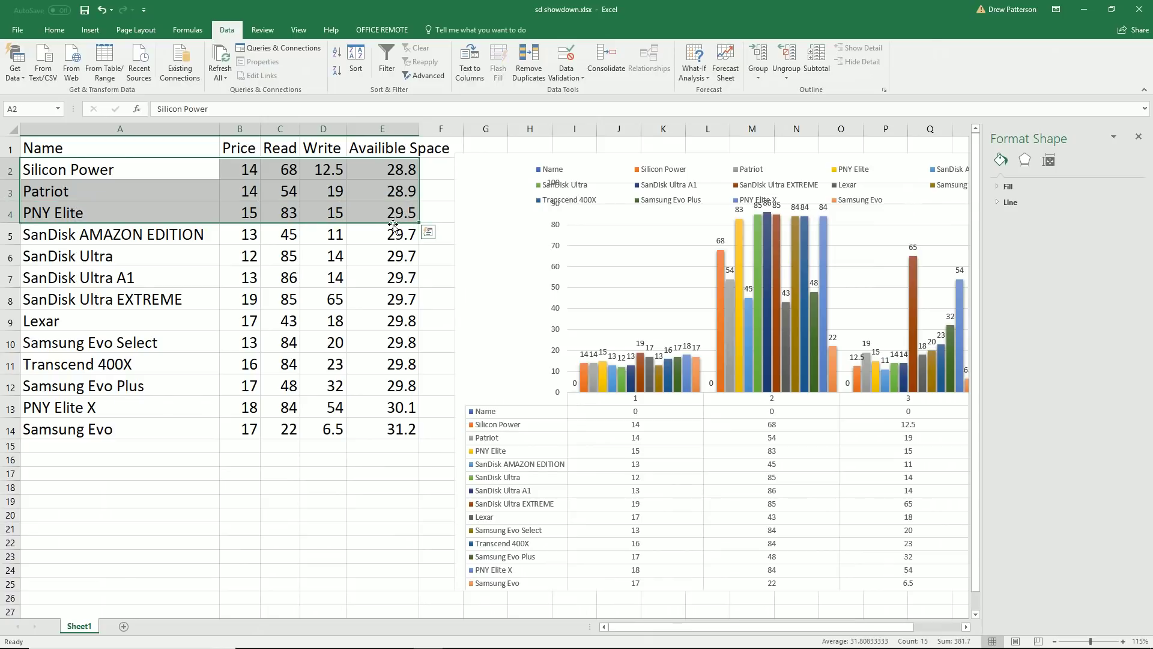
drag(117, 235, 382, 429)
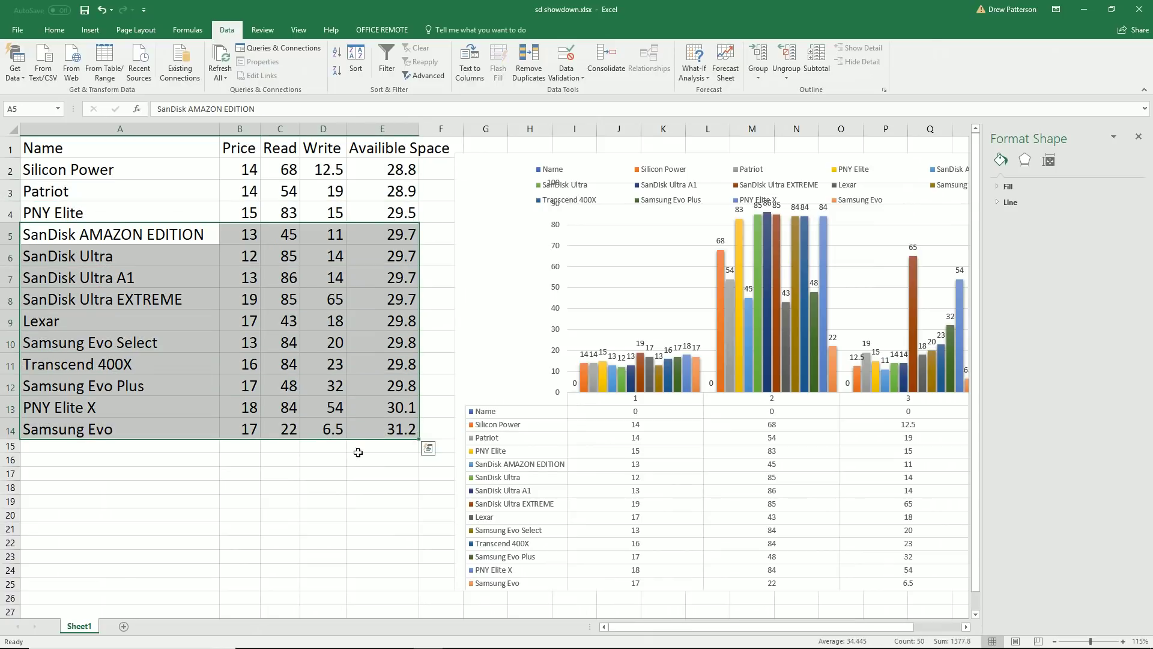
click(294, 474)
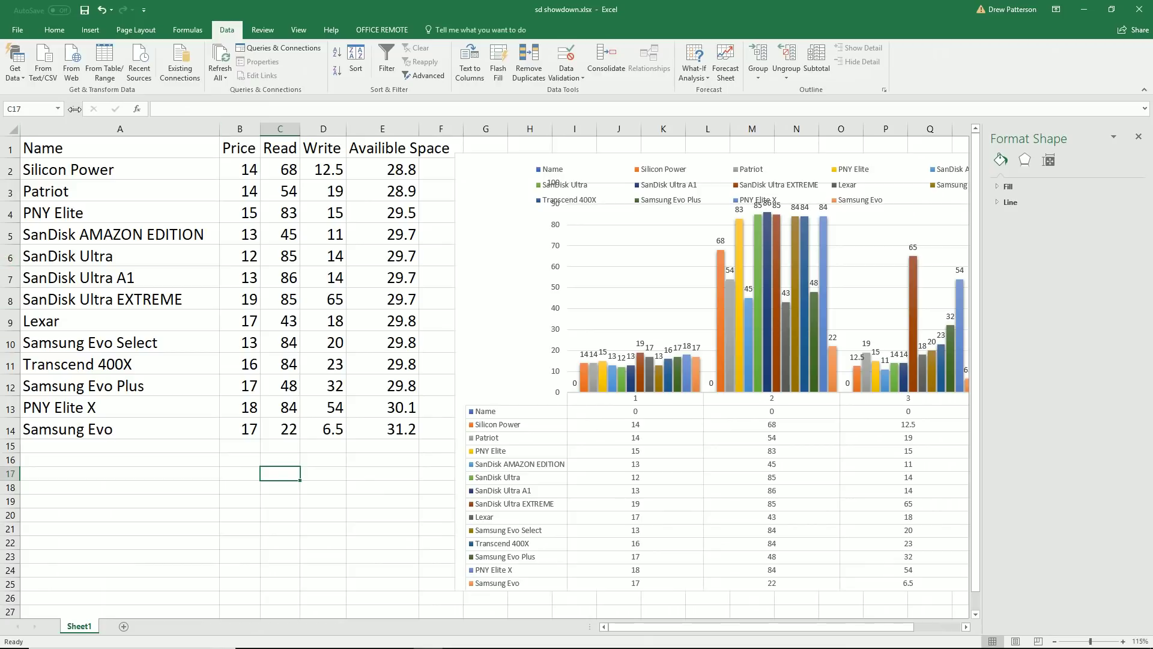
Step: Select the card names with their prices and sort the rows cheapest first
drag(82, 436, 406, 433)
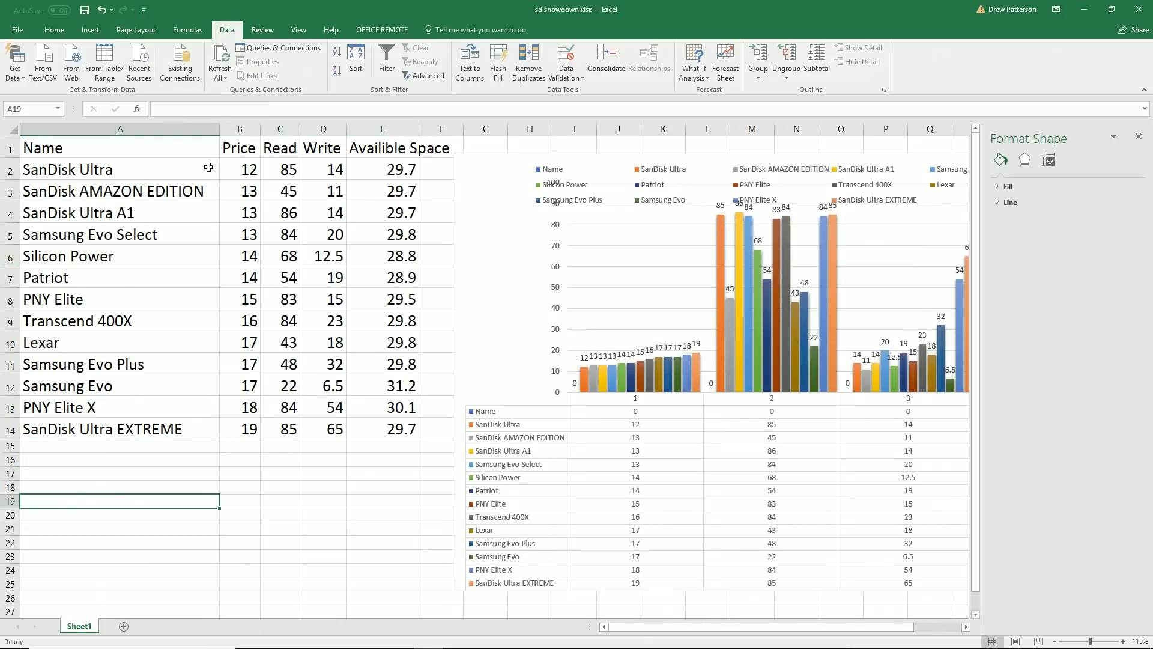
drag(208, 168, 233, 443)
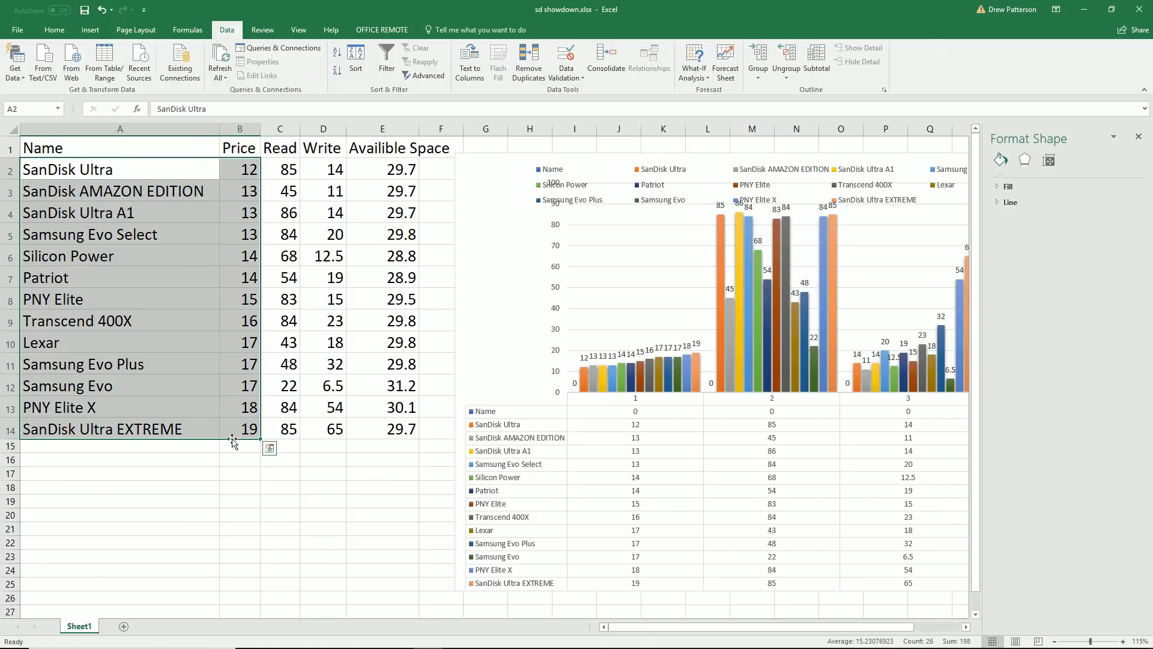
drag(107, 430, 331, 430)
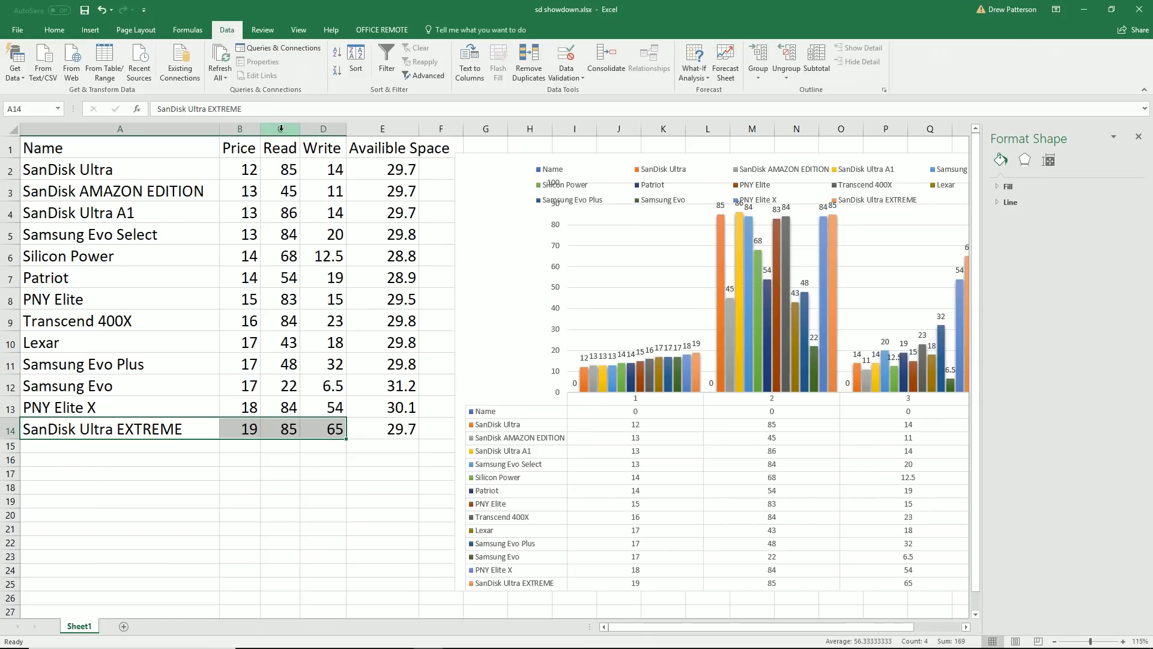
click(317, 169)
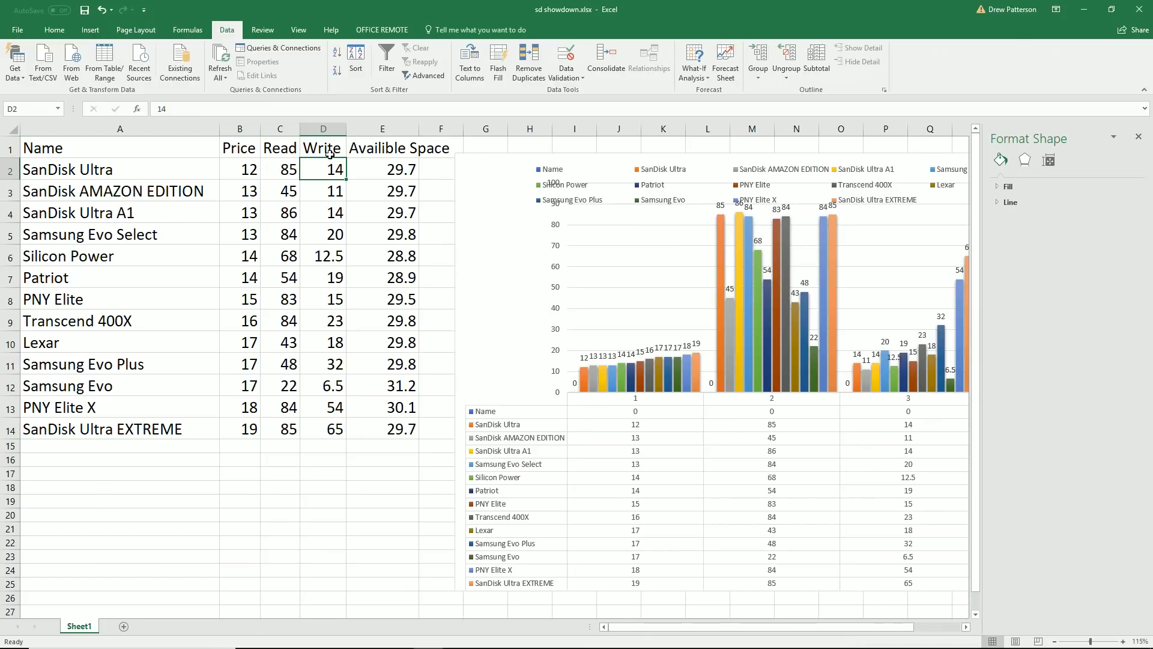
drag(59, 173, 337, 184)
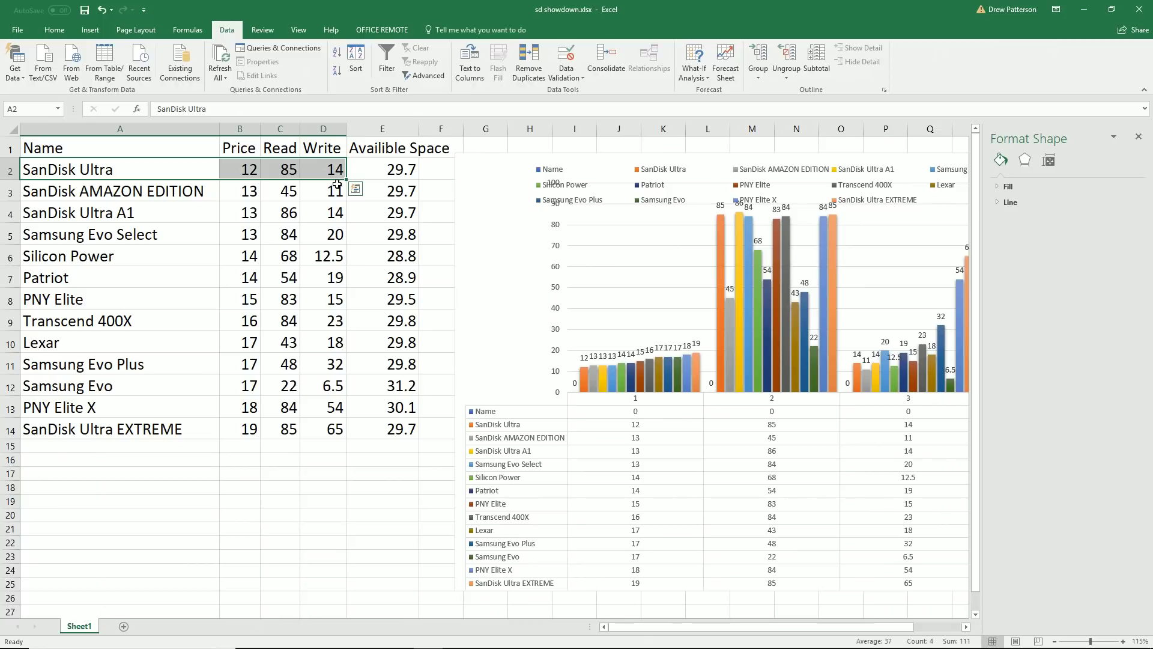
Step: Sort the table A to Z by Name, Lexar through Transcend 400X
click(174, 252)
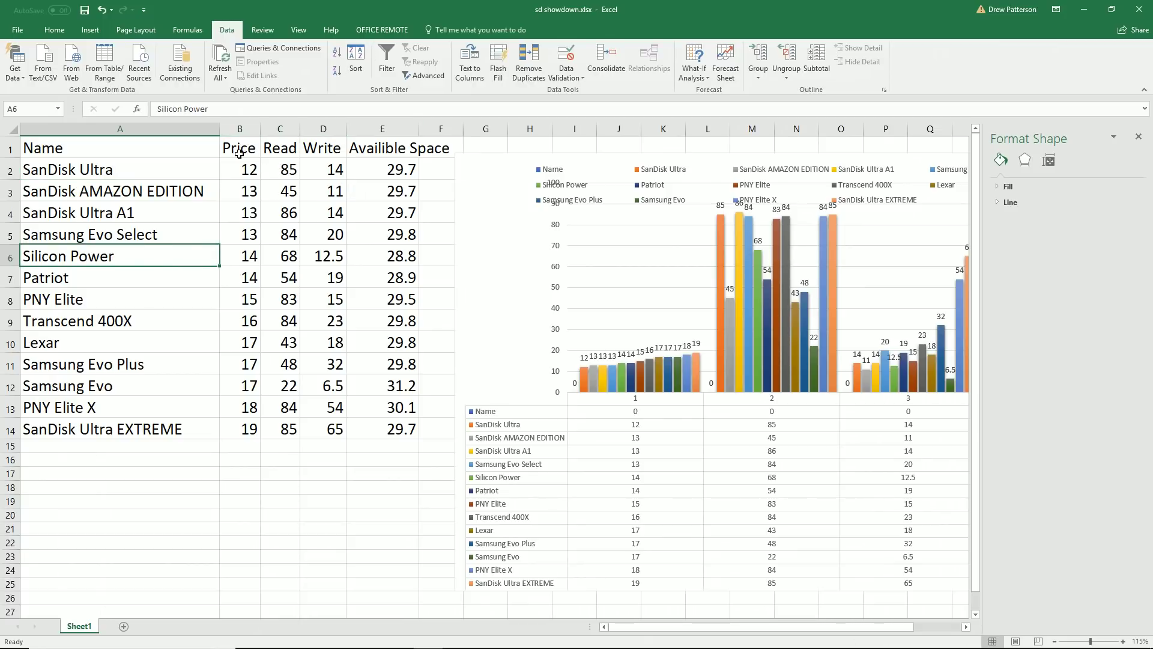
drag(248, 168, 180, 429)
click(180, 429)
click(337, 52)
click(239, 474)
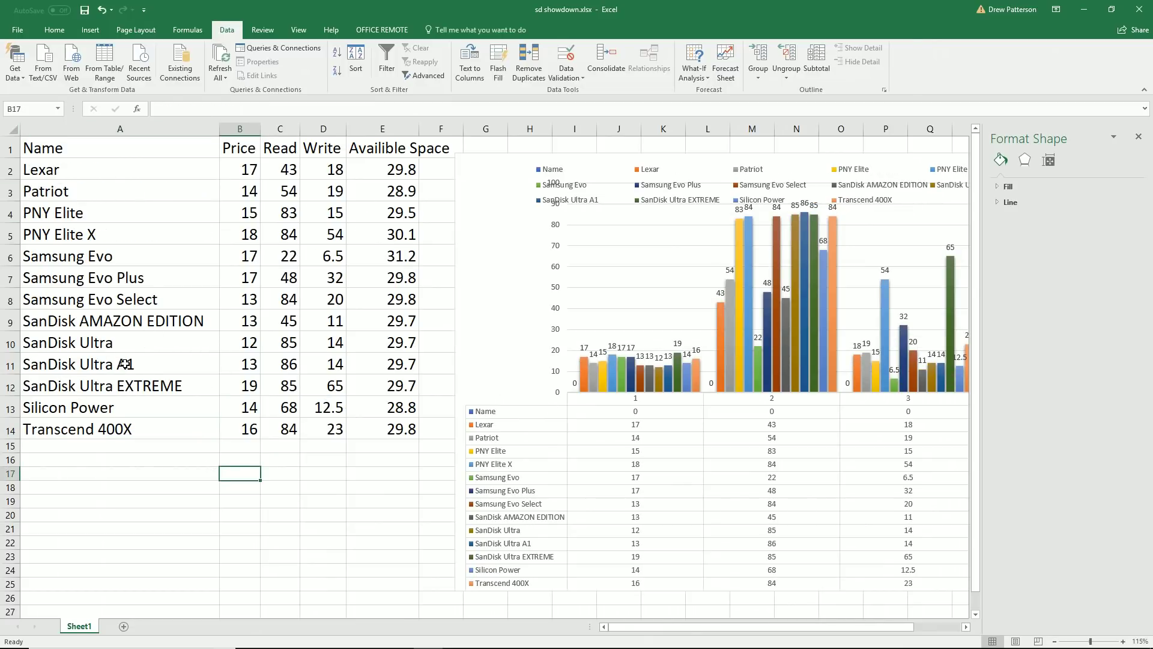
drag(138, 386, 119, 291)
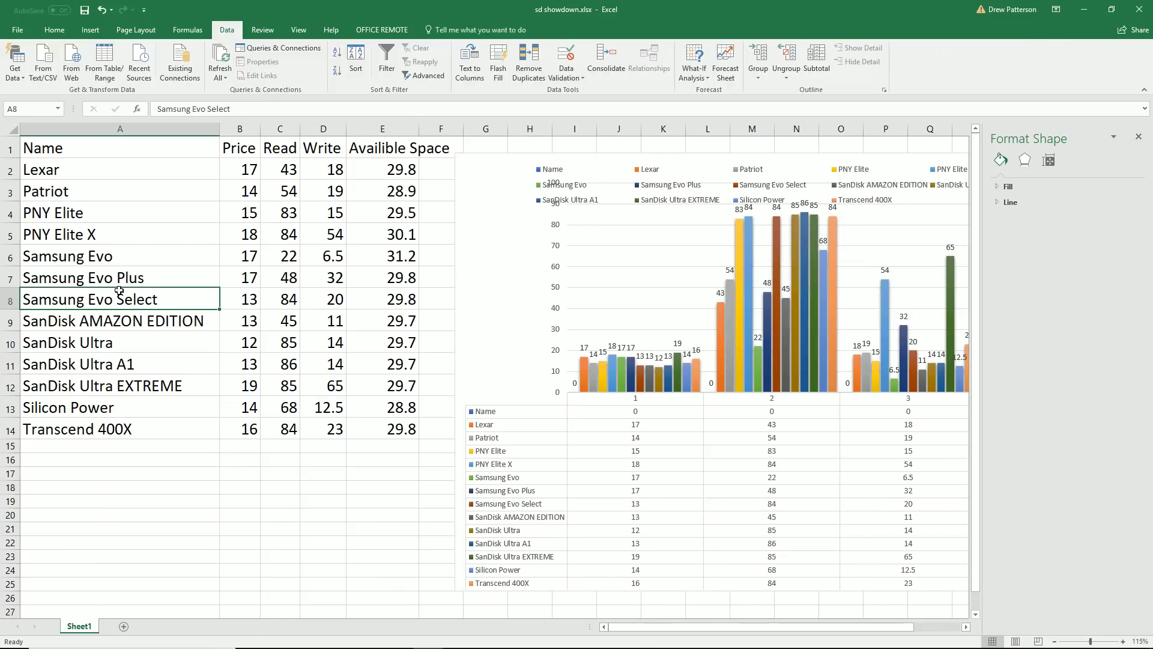
mouse_move(94, 234)
mouse_down()
mouse_move(93, 217)
mouse_move(94, 234)
mouse_up()
click(94, 234)
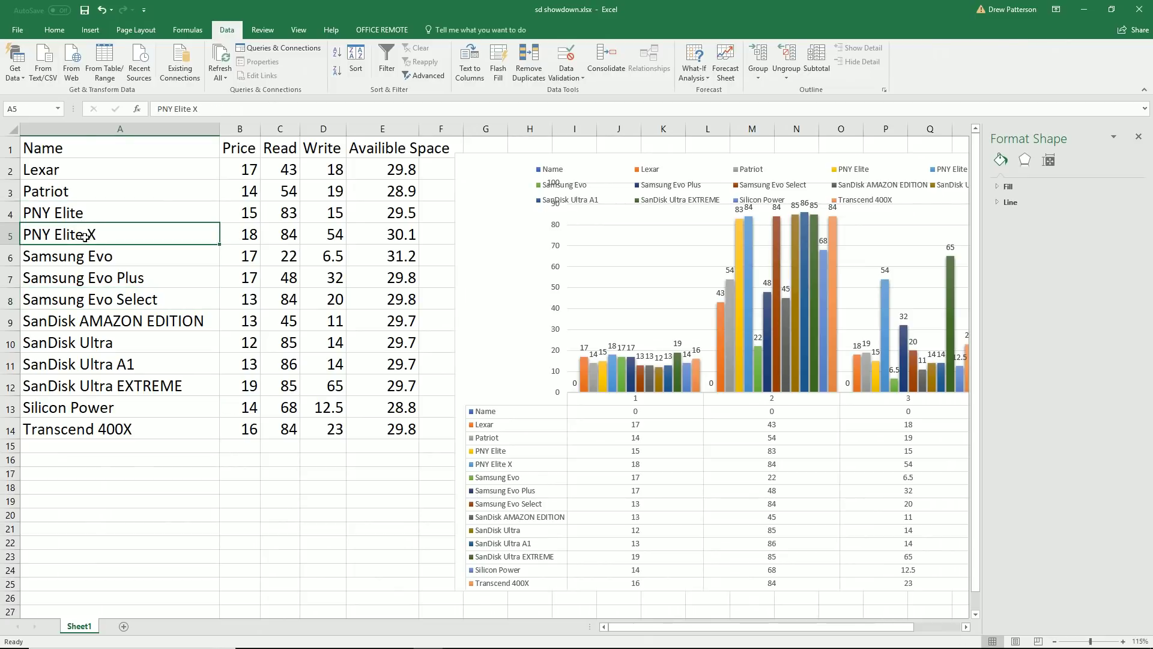
click(54, 427)
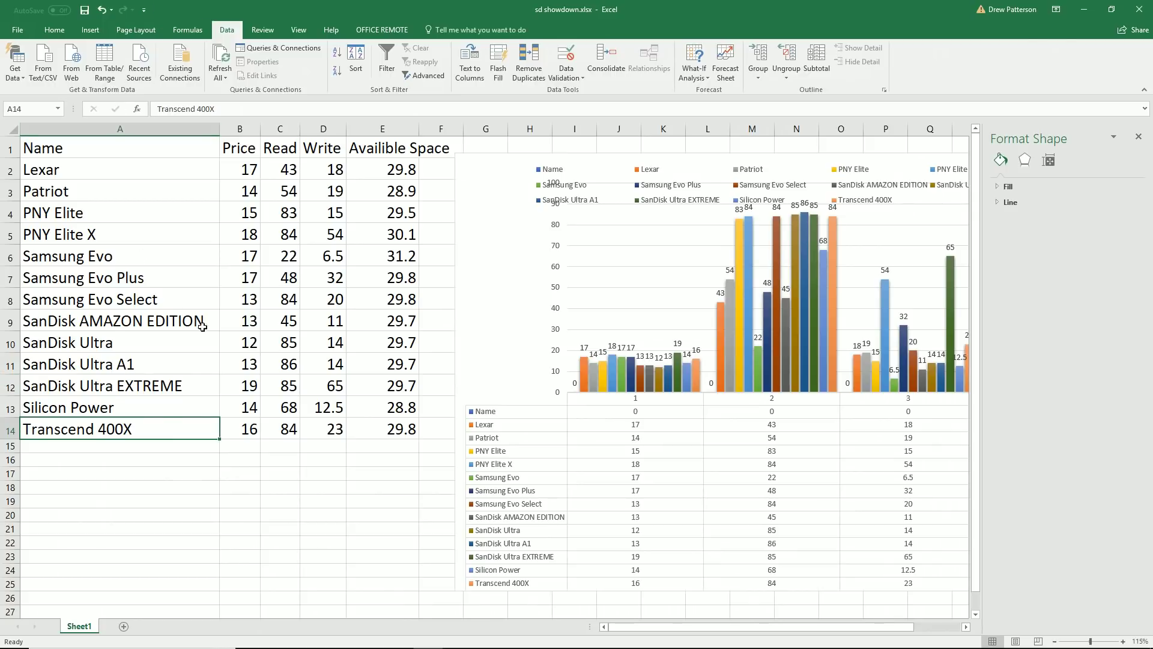
click(141, 415)
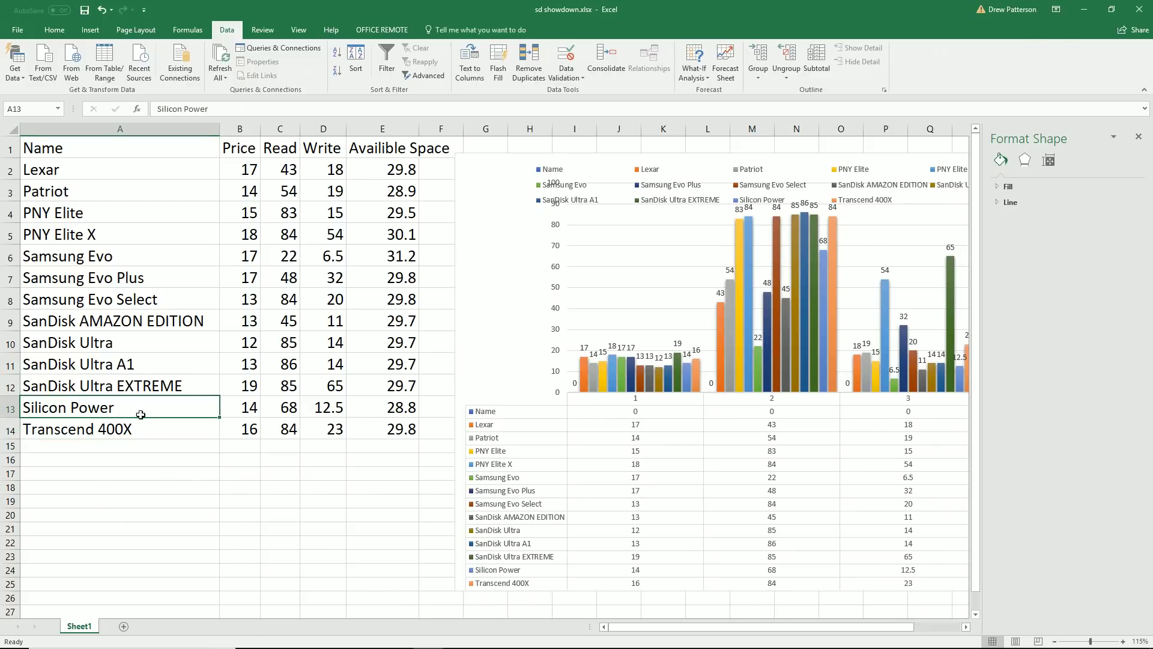
click(394, 408)
click(110, 186)
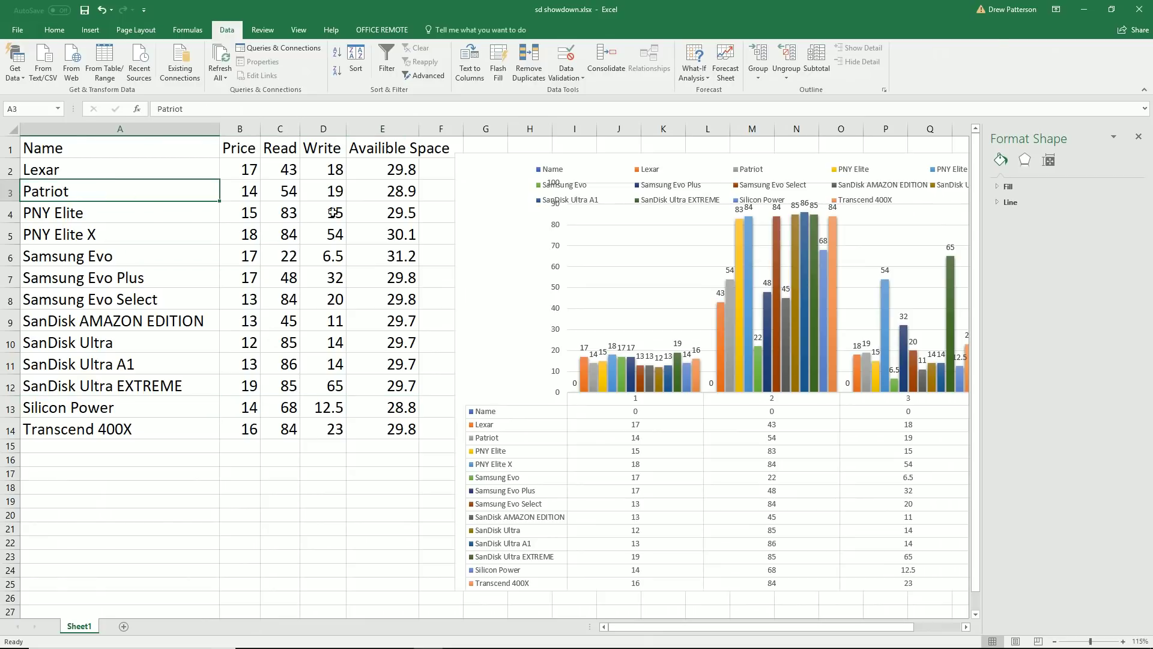
click(403, 198)
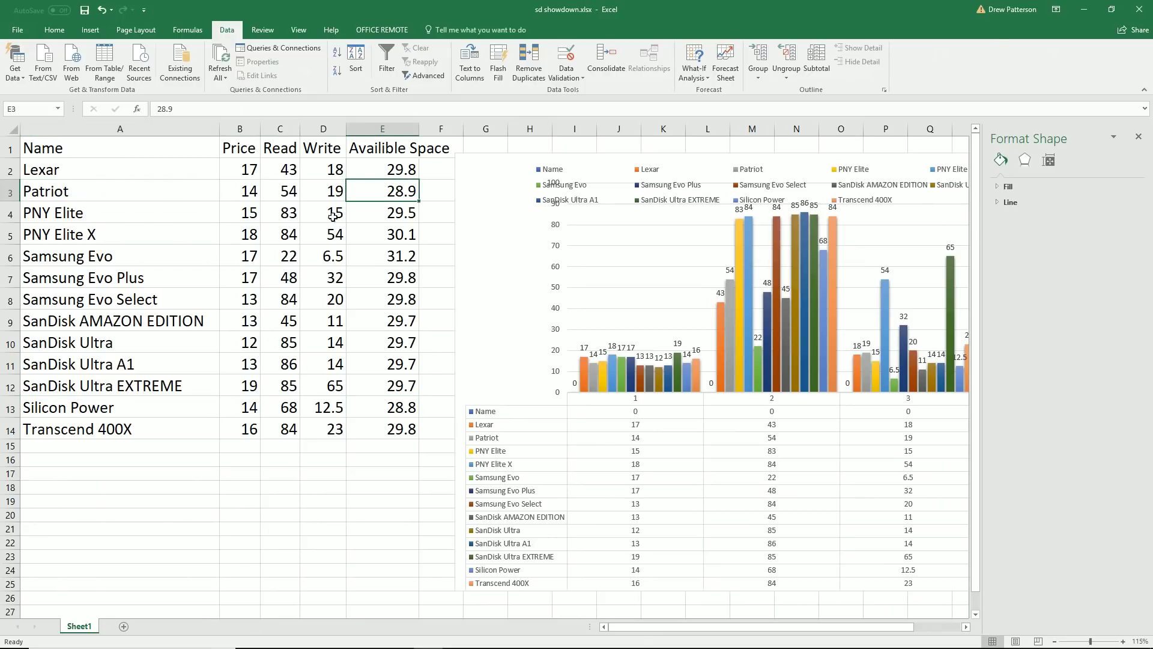
click(81, 173)
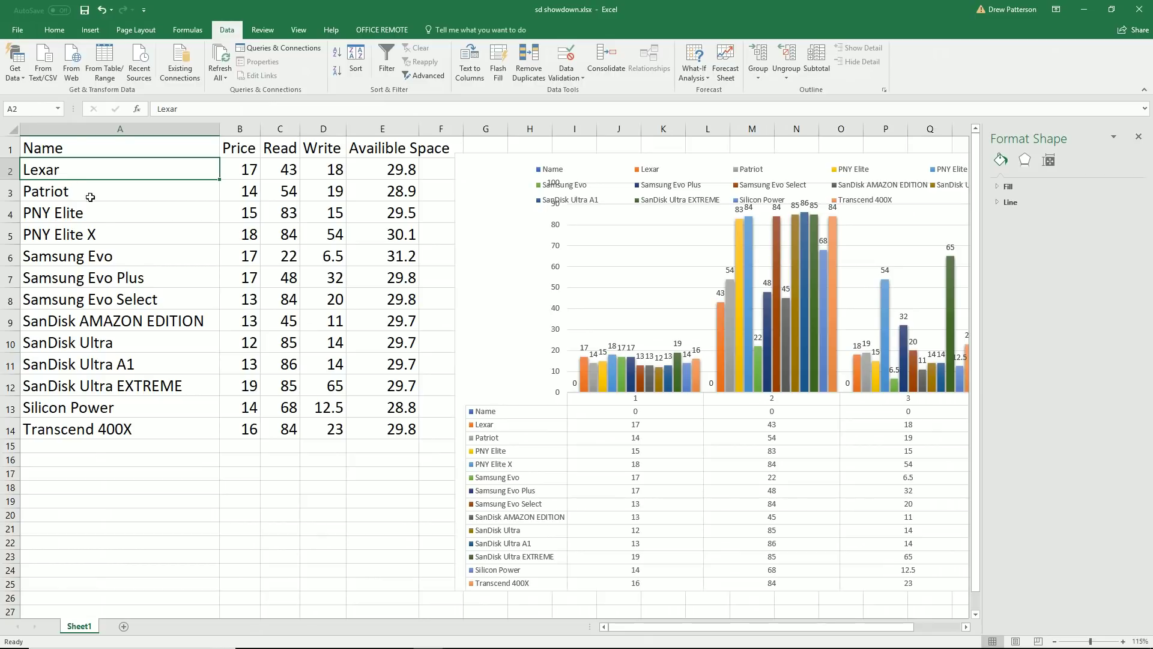
click(130, 248)
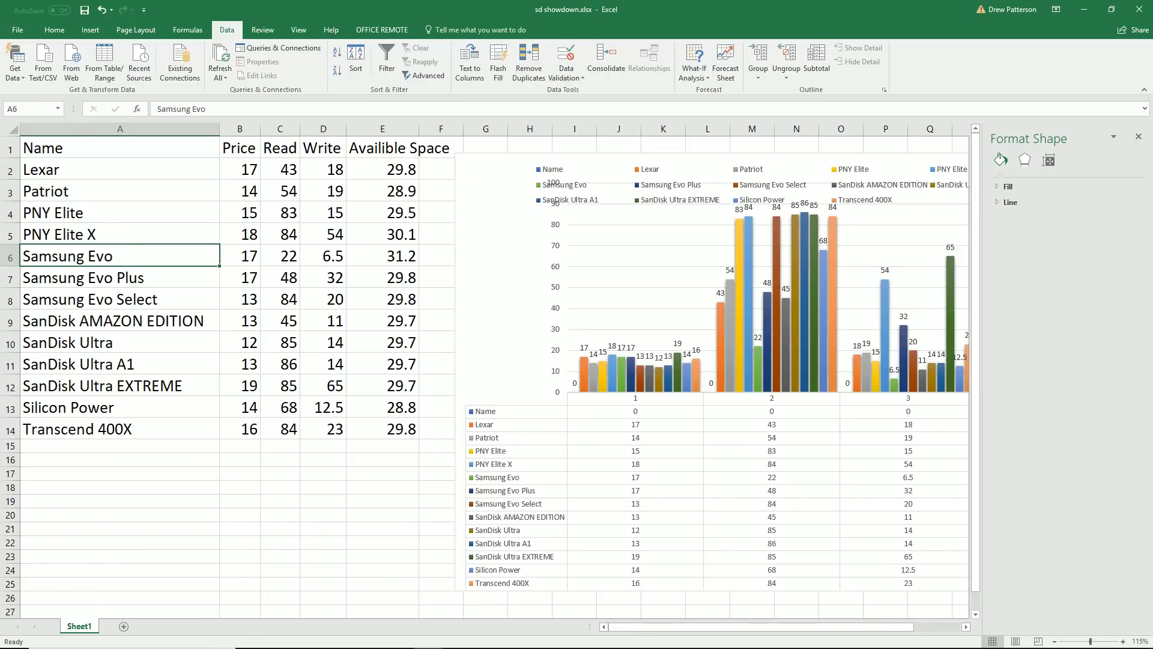